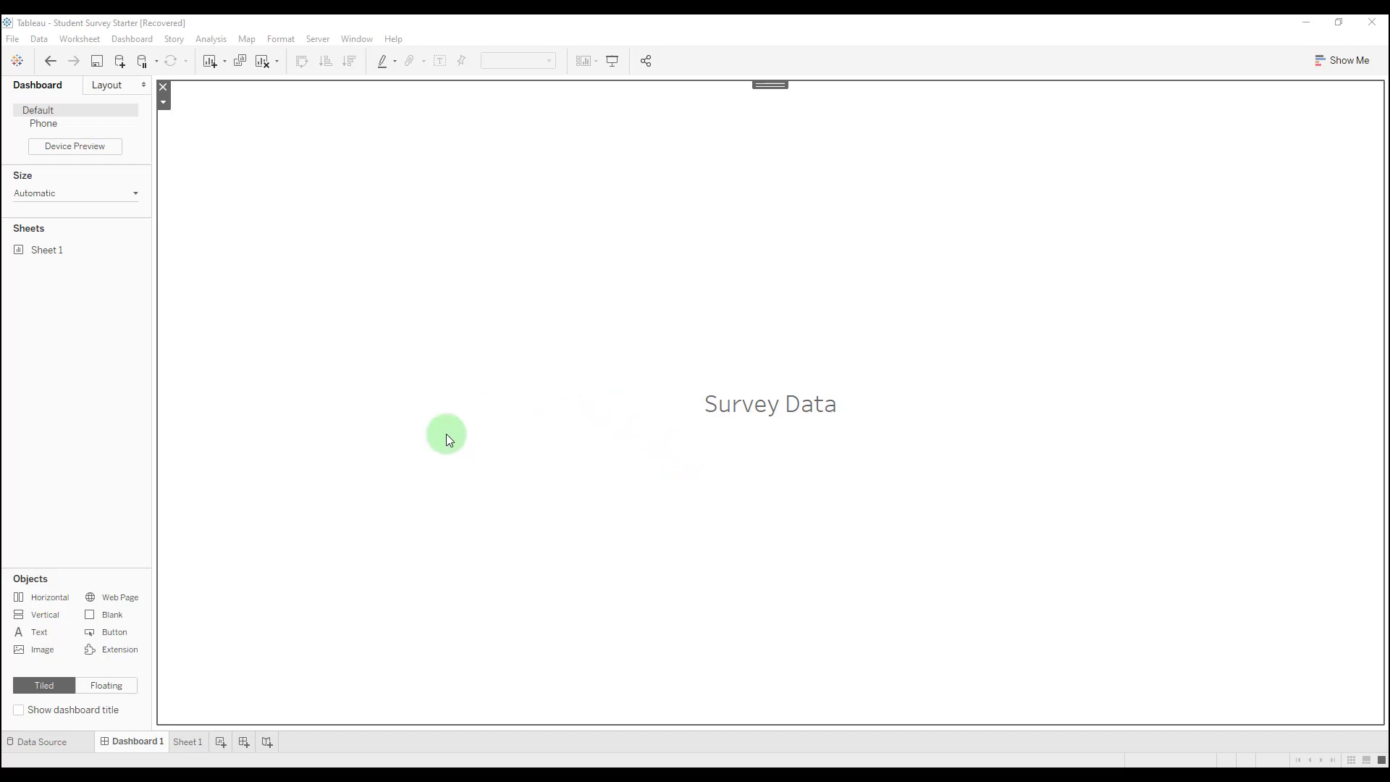
Step: On Sheet 1, show an enlarged View Data preview of Survey Data's respondent rows
click(189, 743)
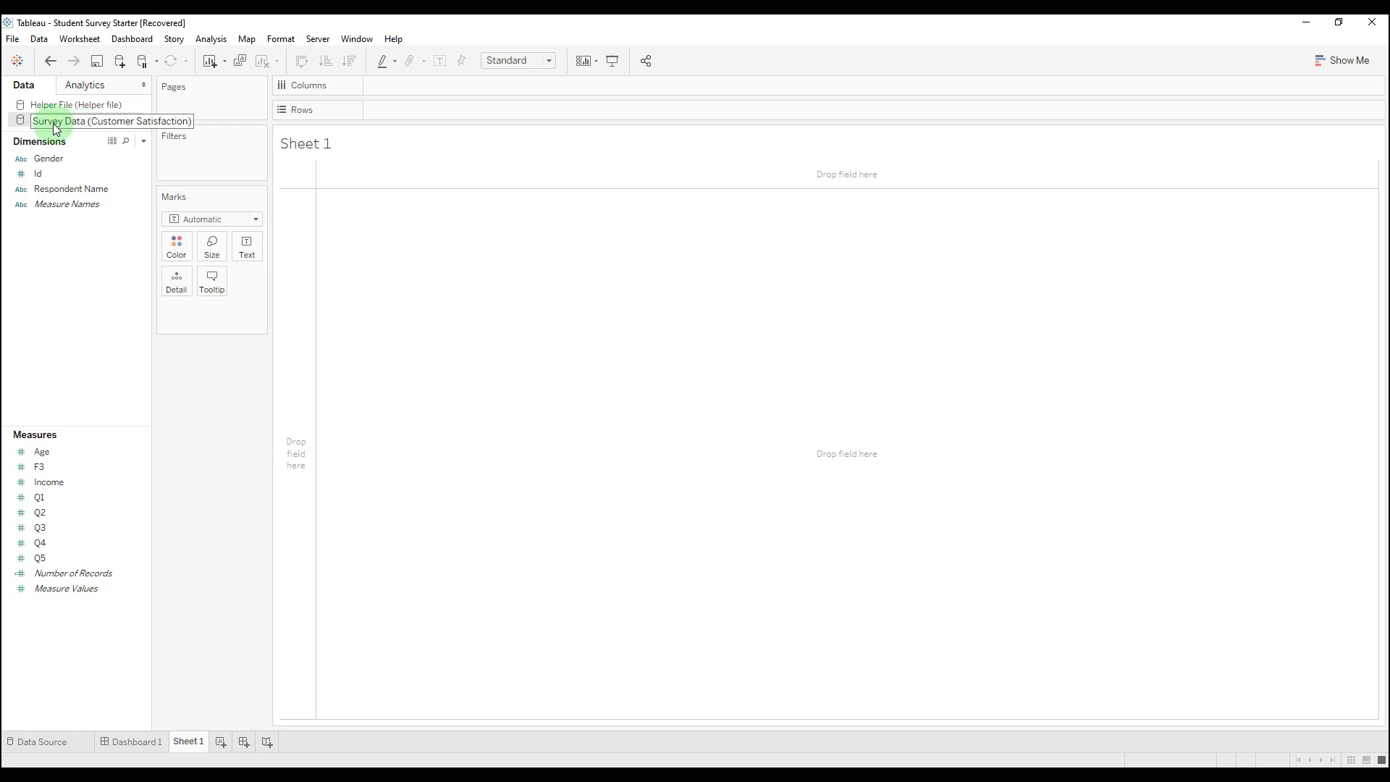
click(112, 140)
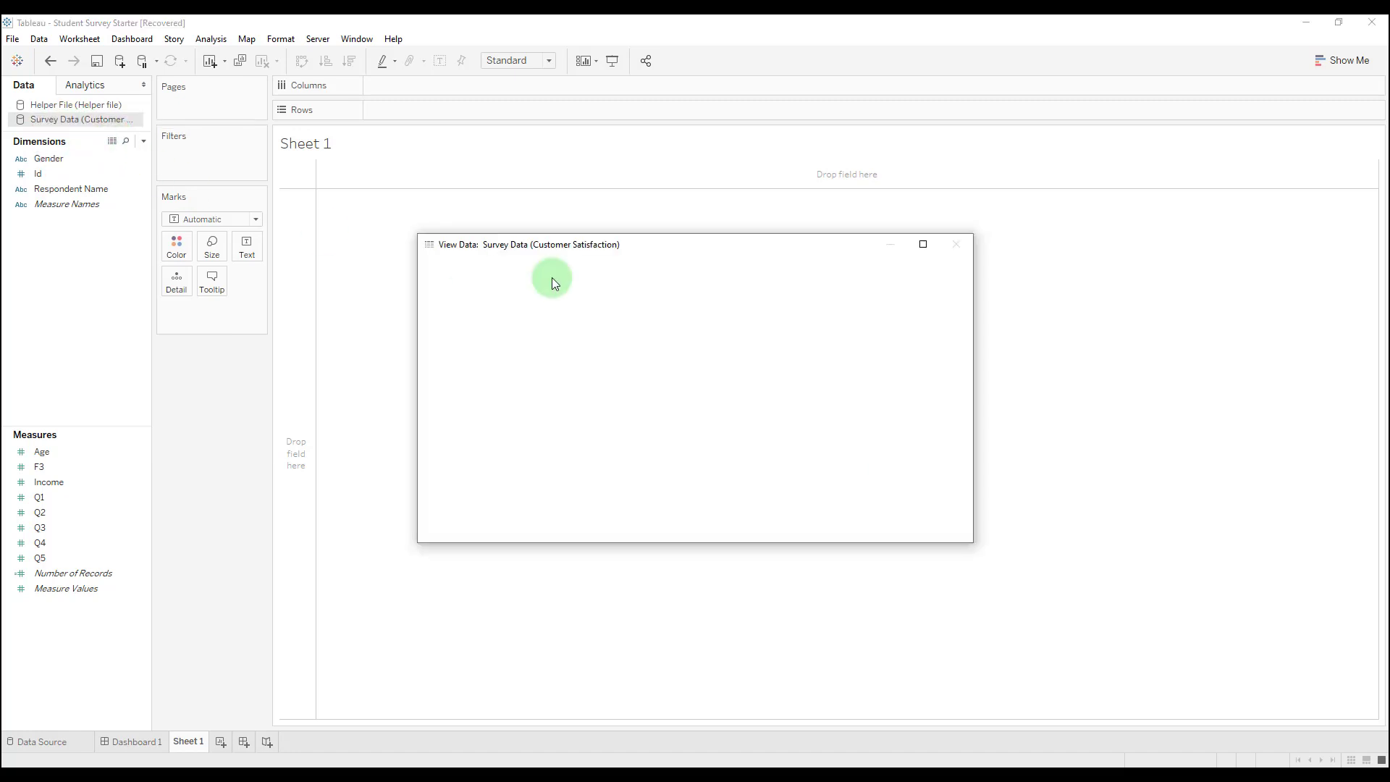
drag(744, 246, 553, 187)
drag(780, 477, 954, 568)
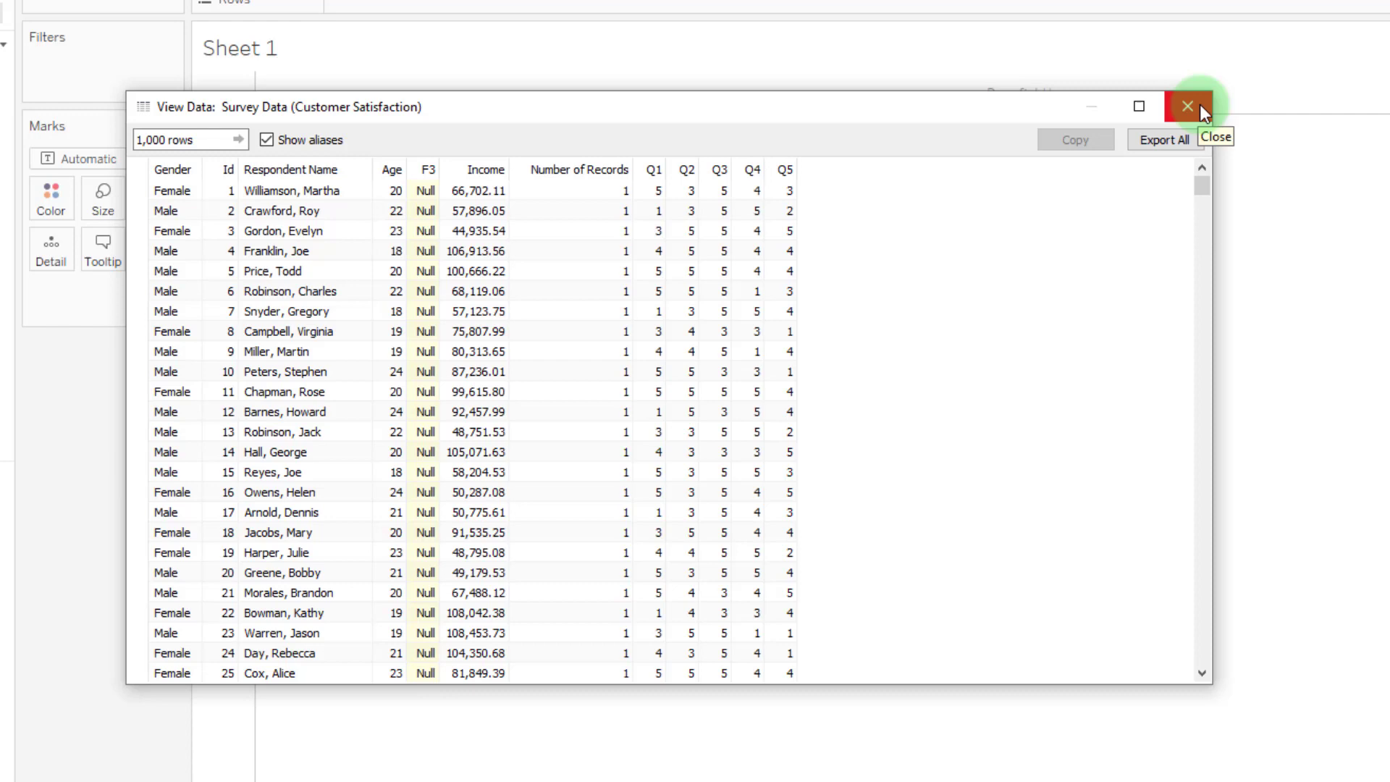
Step: Close the preview and build a text table of Q1 scores broken out by each Id
click(1307, 78)
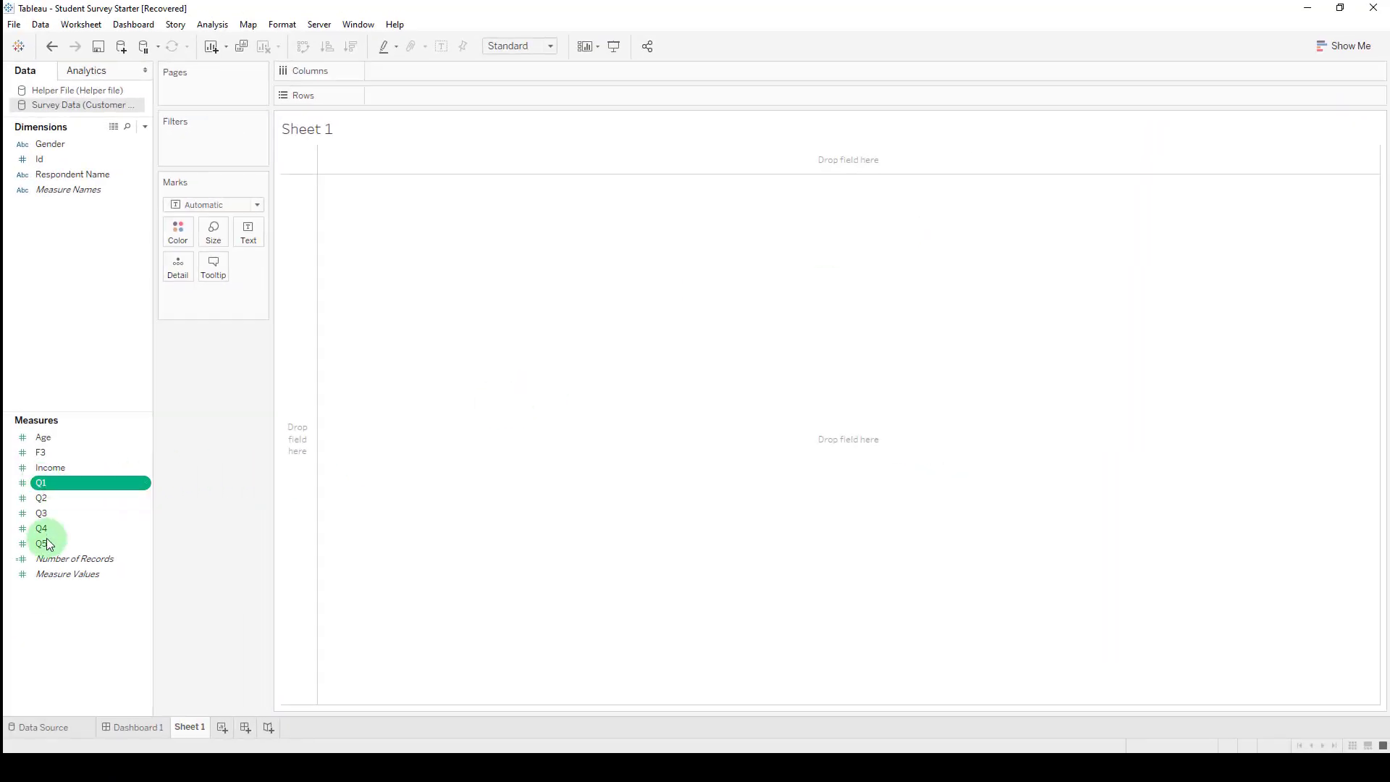
drag(34, 485, 249, 240)
mouse_move(315, 160)
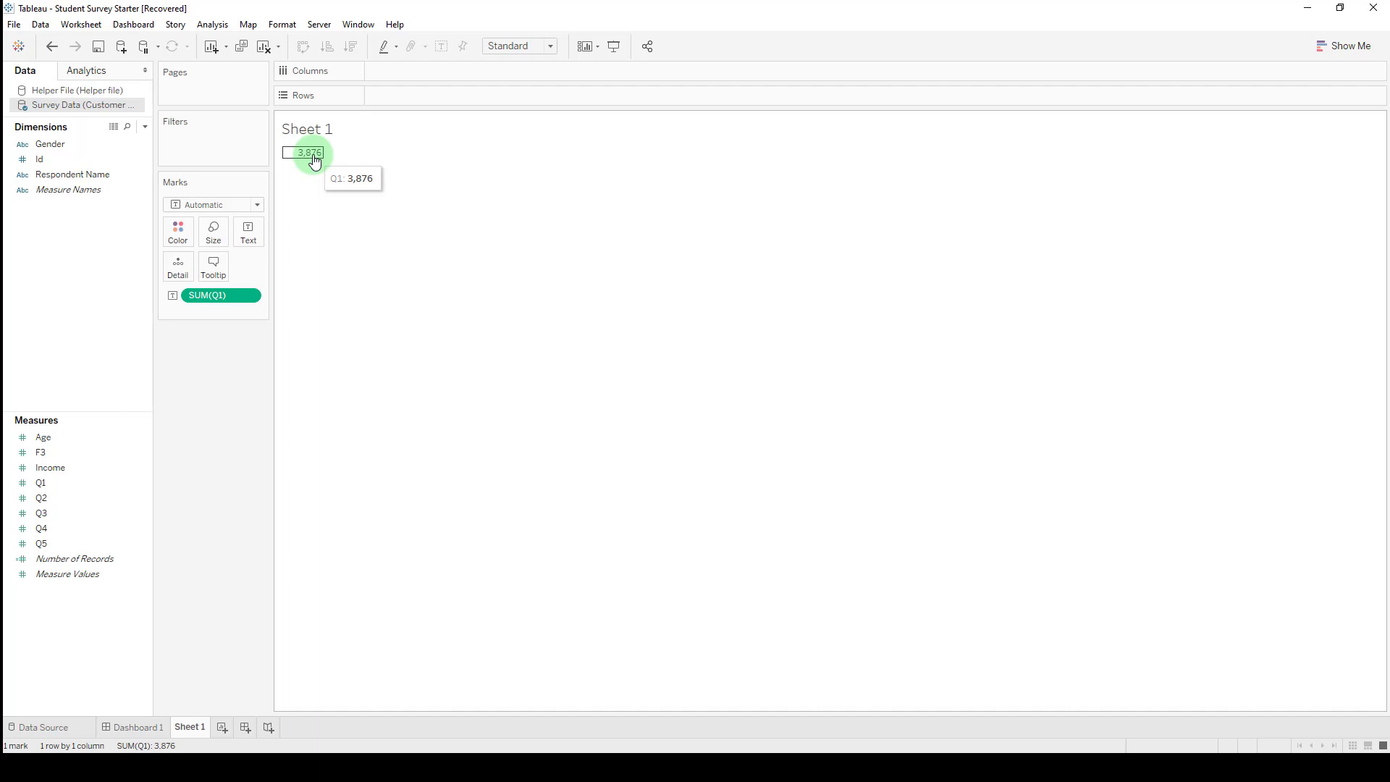
click(71, 159)
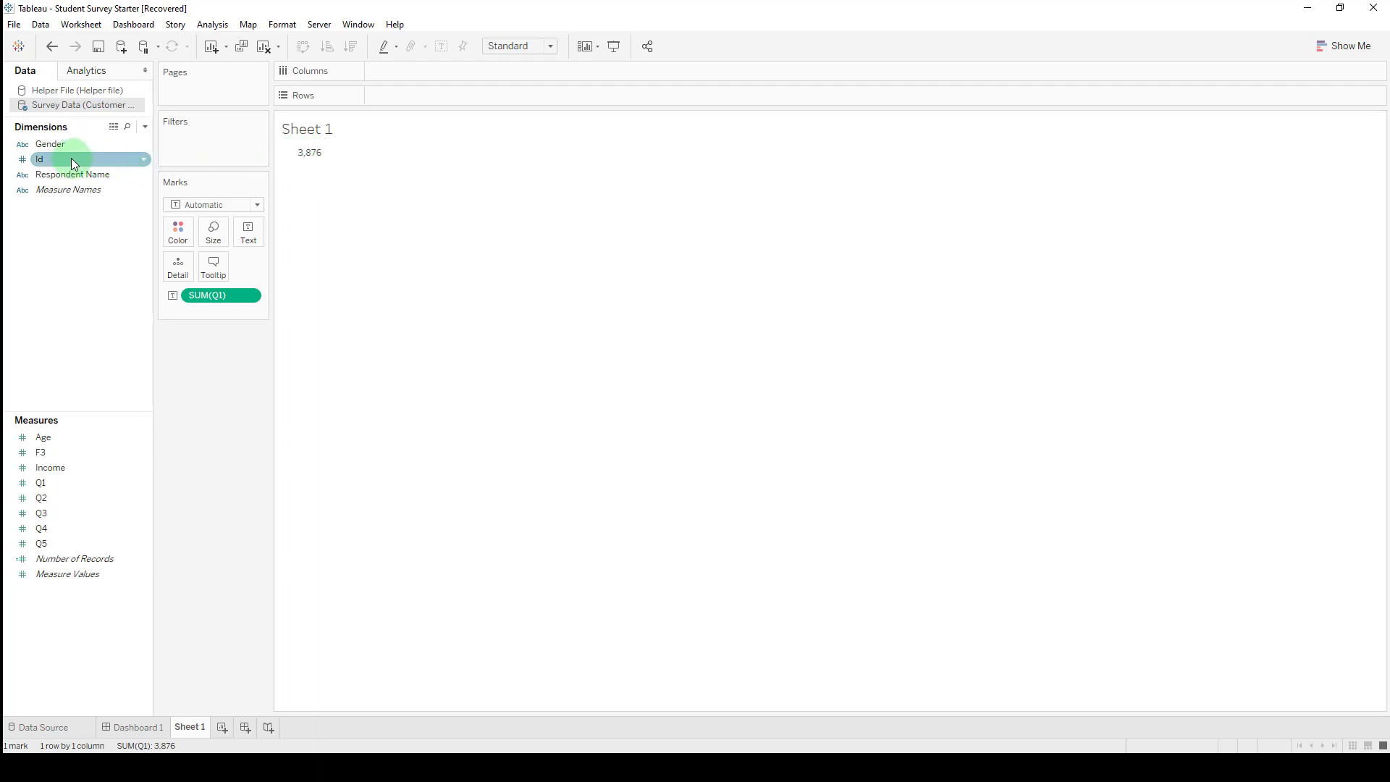
drag(43, 176, 406, 102)
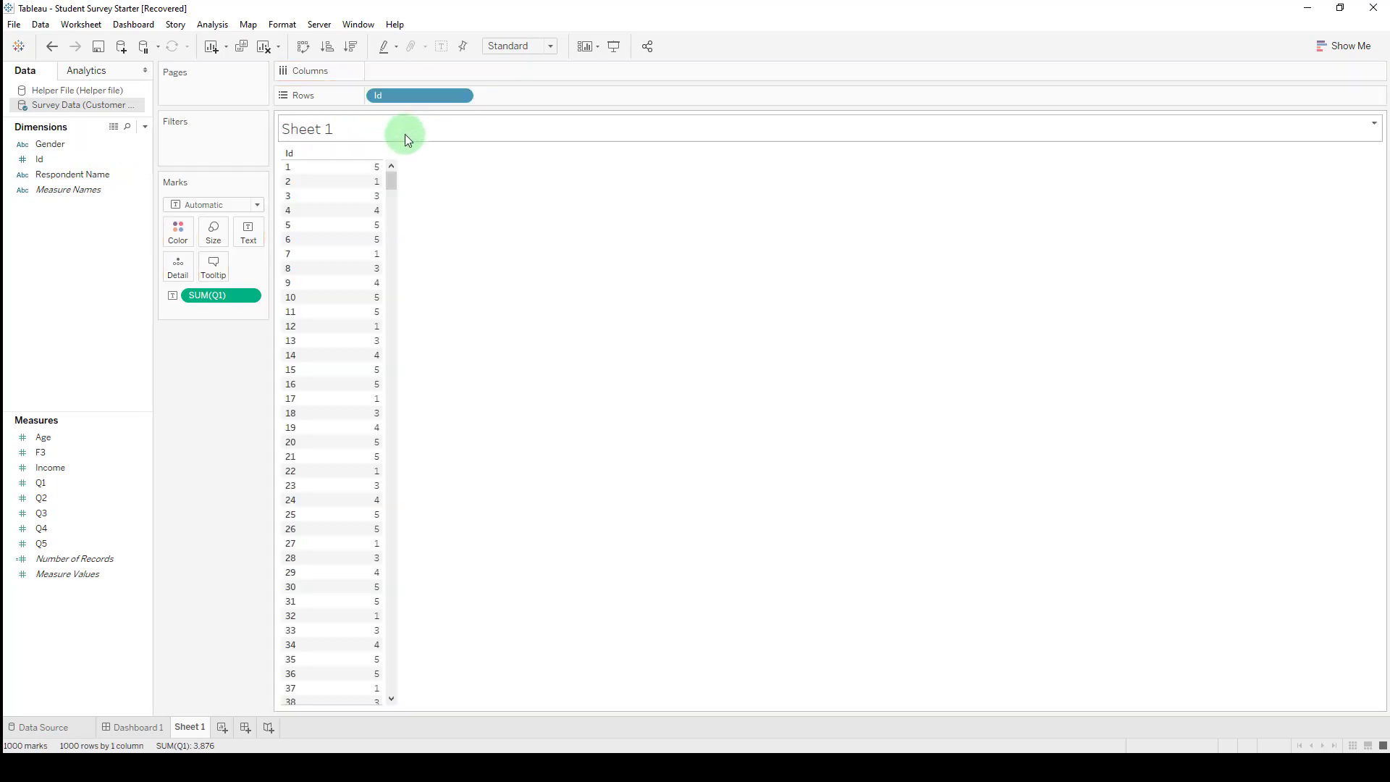
mouse_move(376, 198)
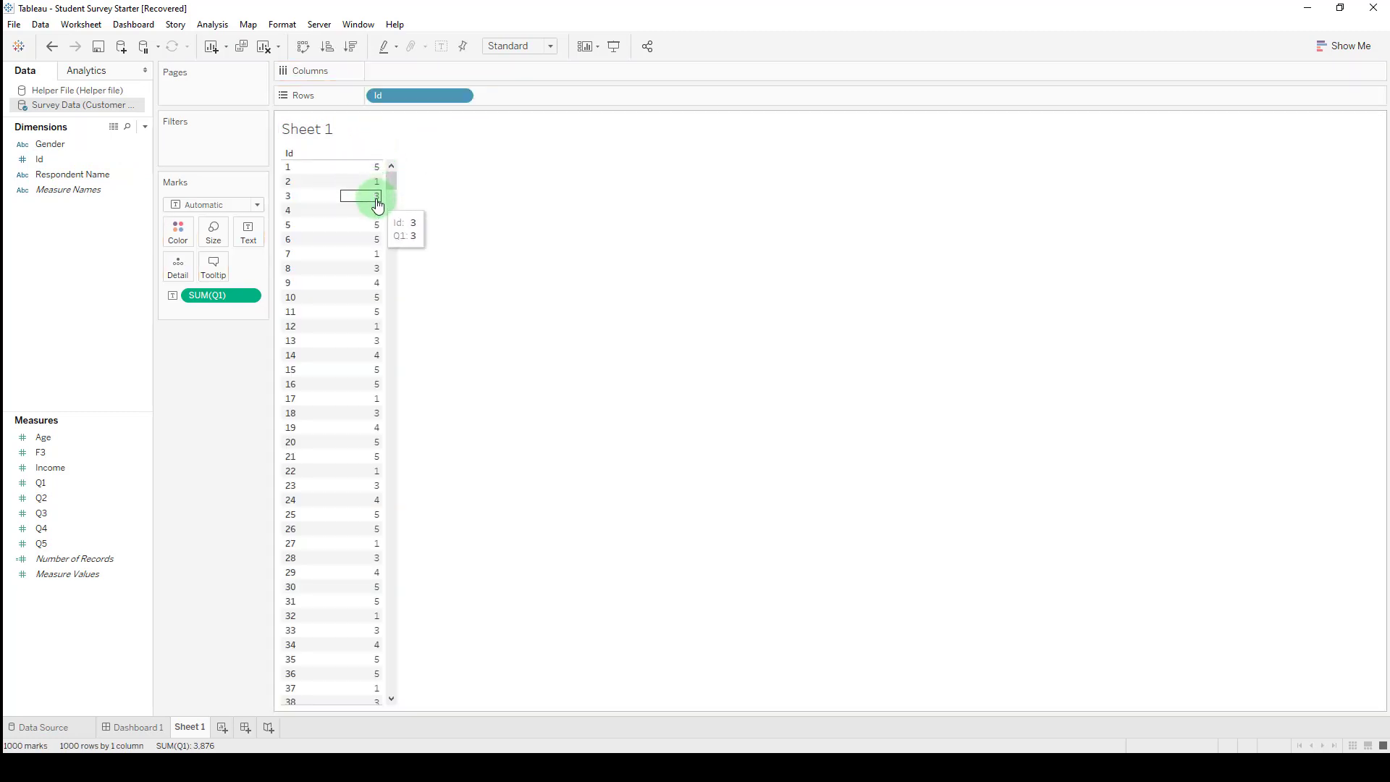
mouse_move(380, 174)
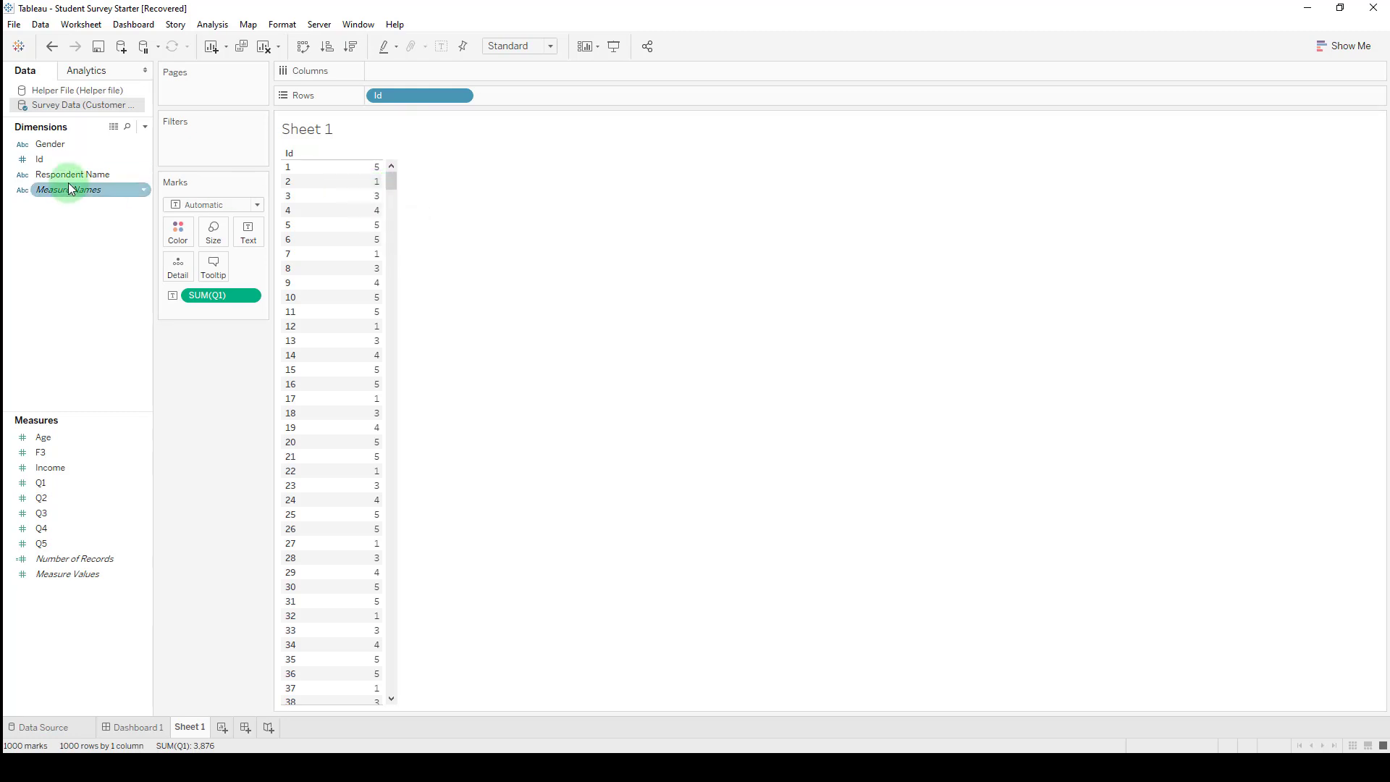
Step: Preview Helper File's Description and Question rows for Q1–Q5, then close the preview
click(84, 92)
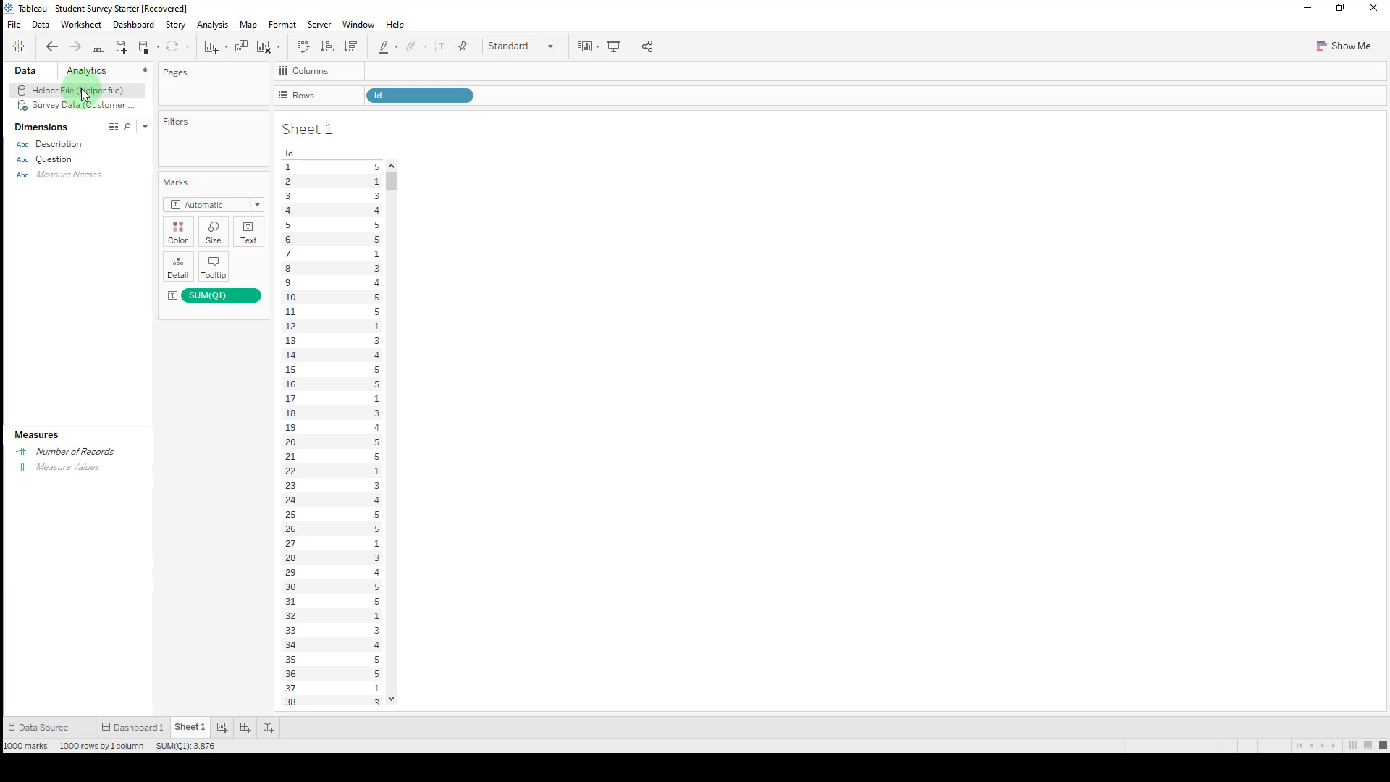
click(114, 128)
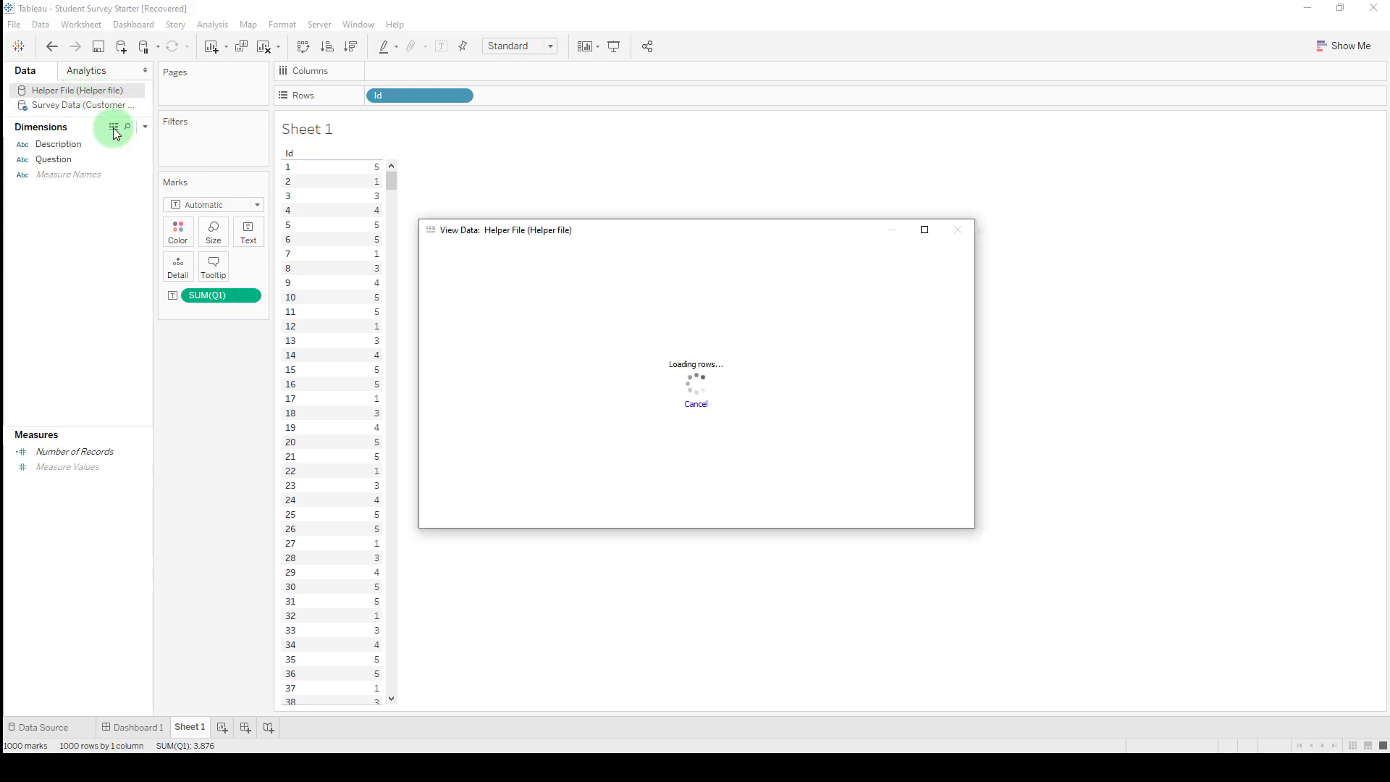
drag(538, 233, 525, 173)
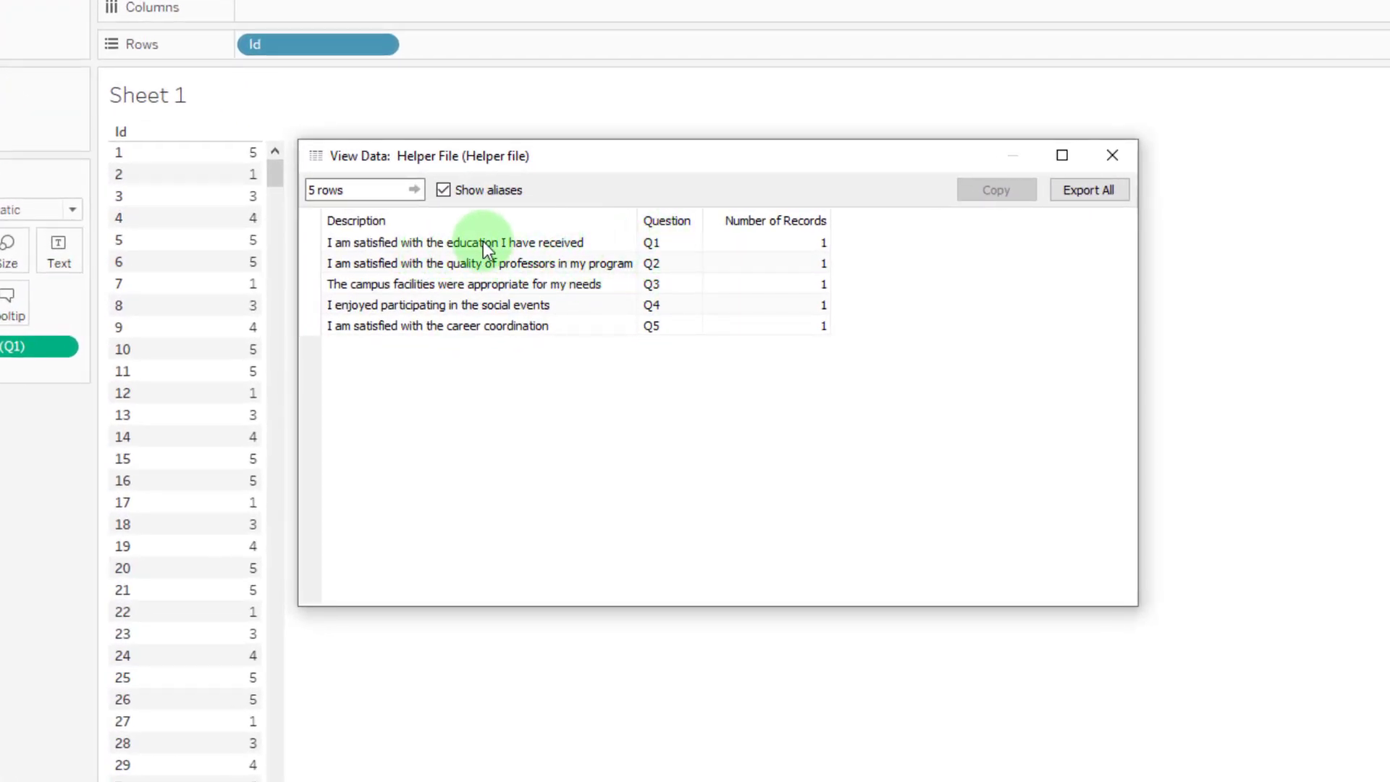
click(380, 245)
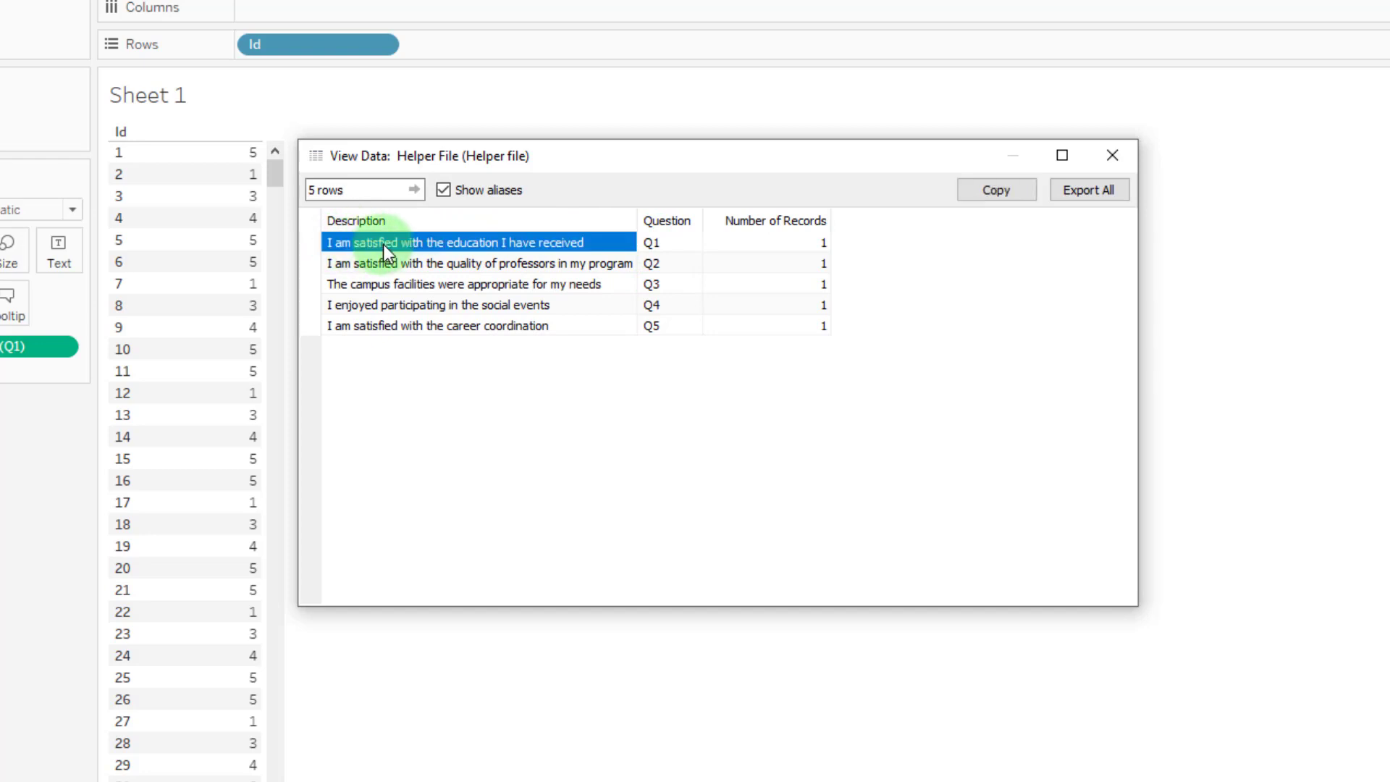
click(665, 241)
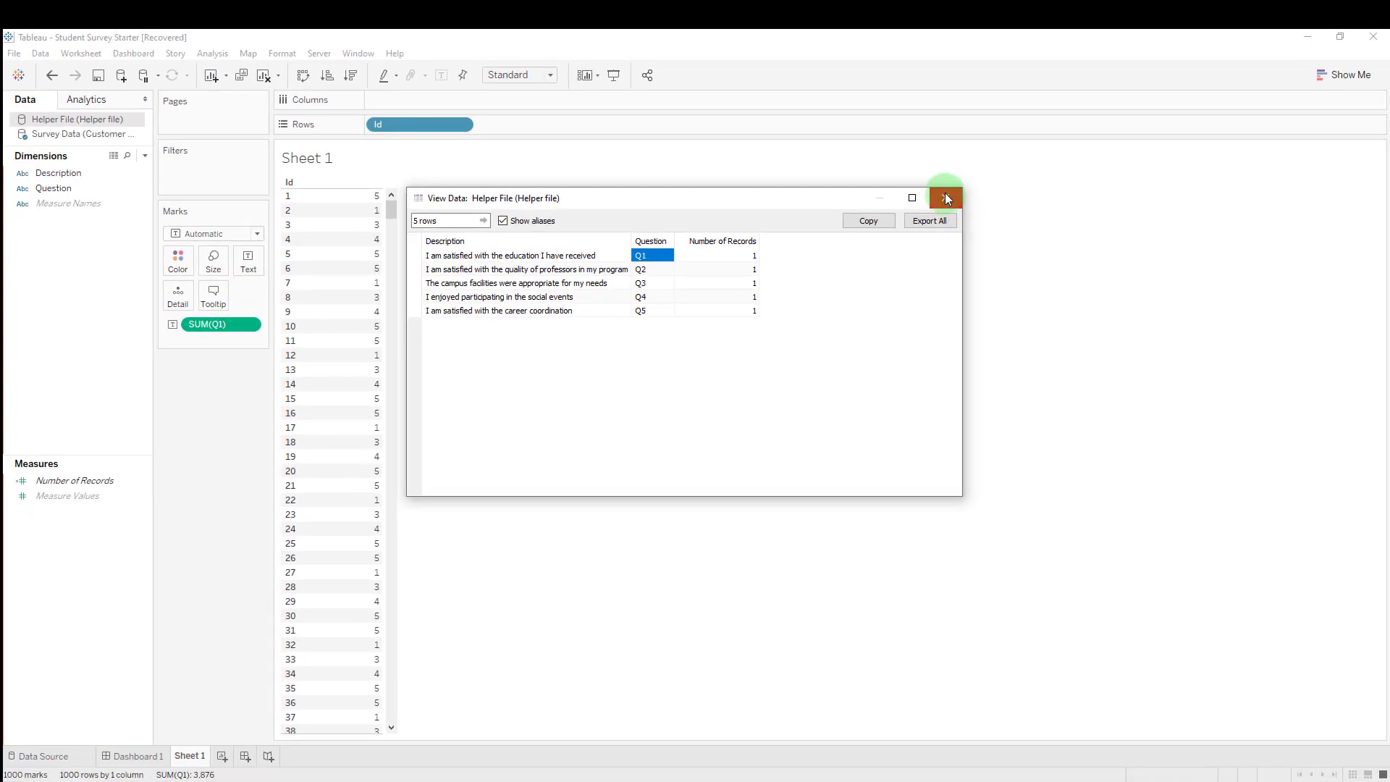
click(944, 197)
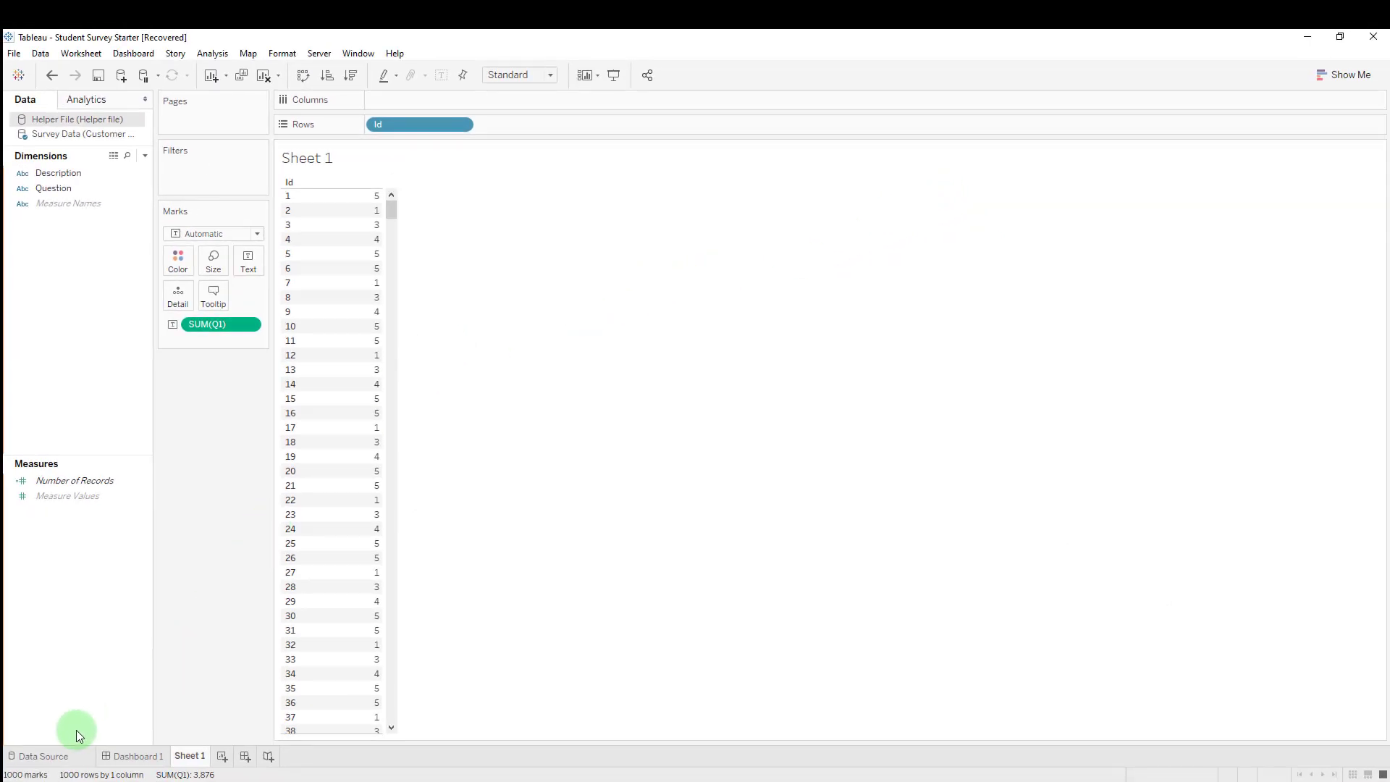
Step: On the Data Source page, pivot Survey Data's Q1–Q5 columns into rows
click(43, 755)
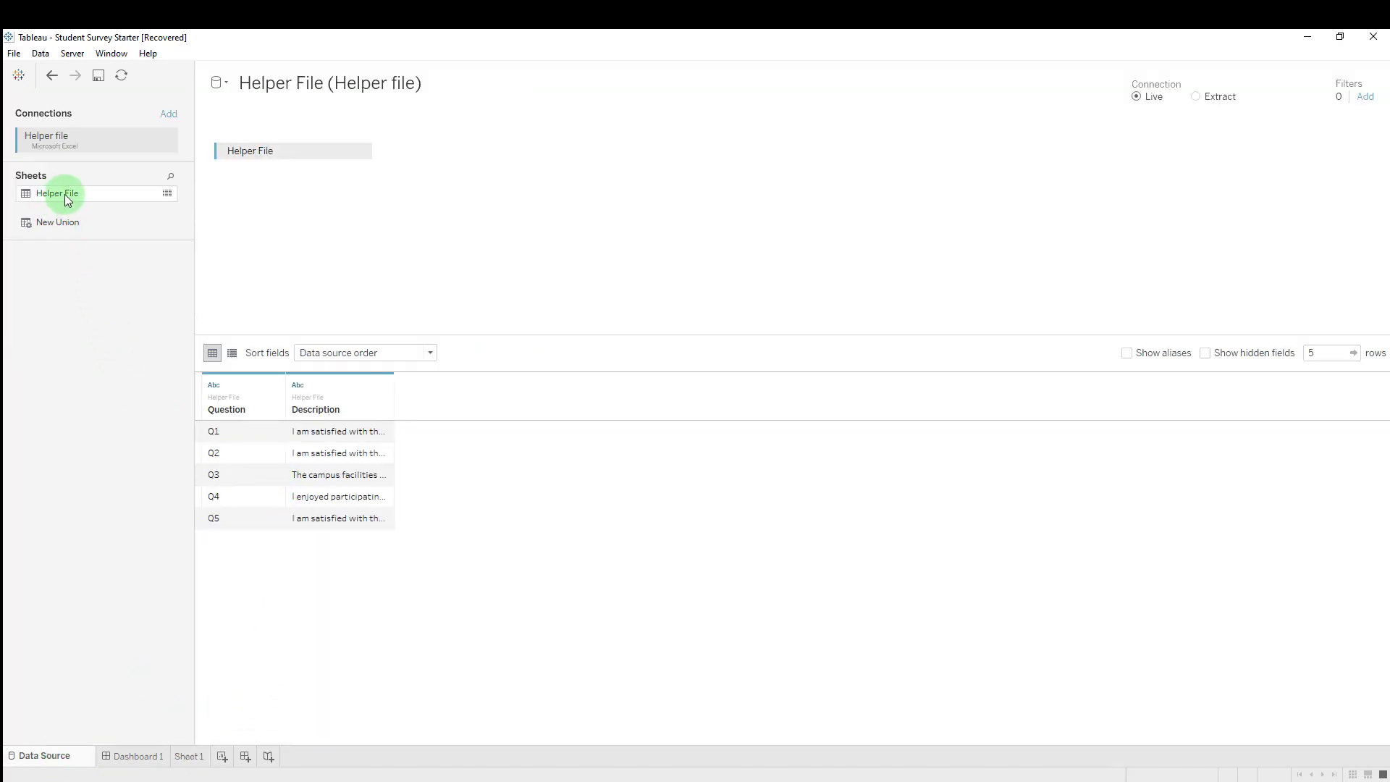
click(225, 87)
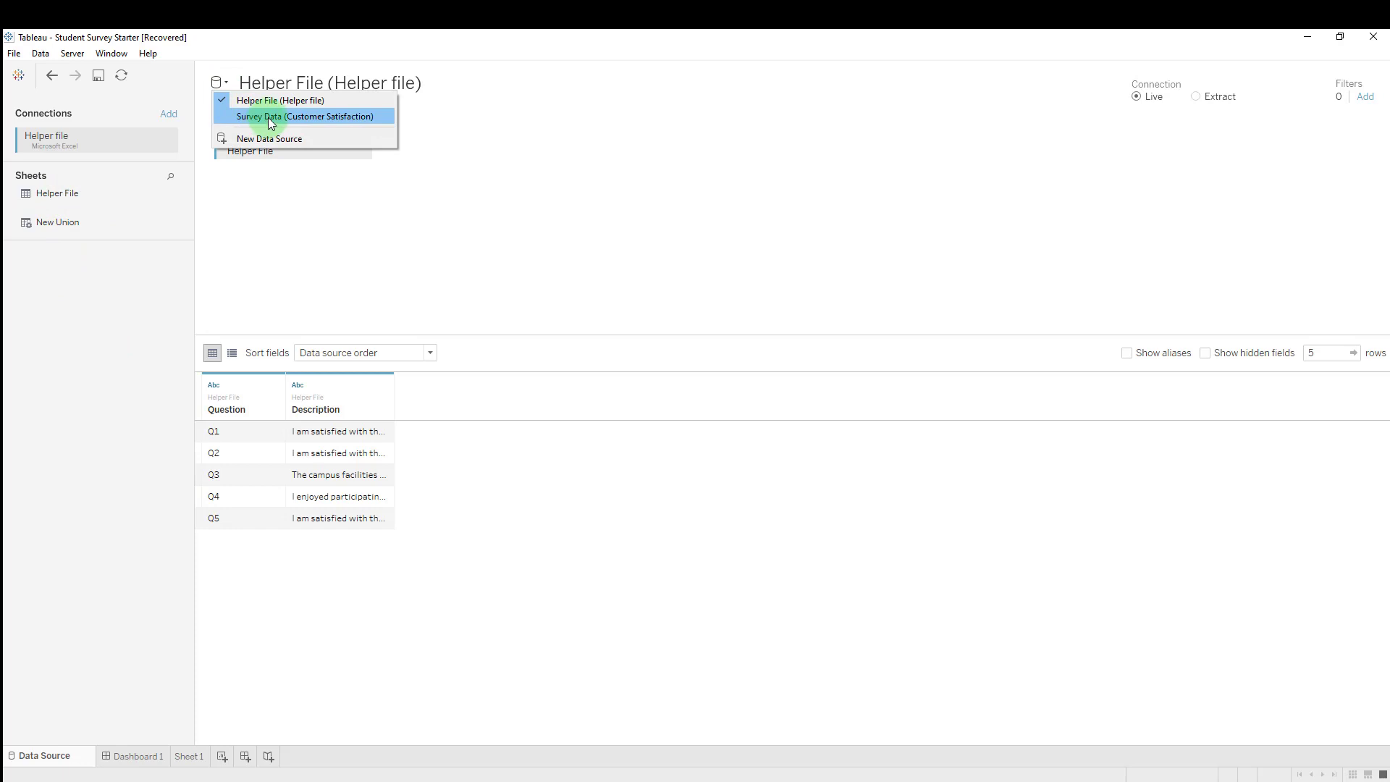
click(267, 116)
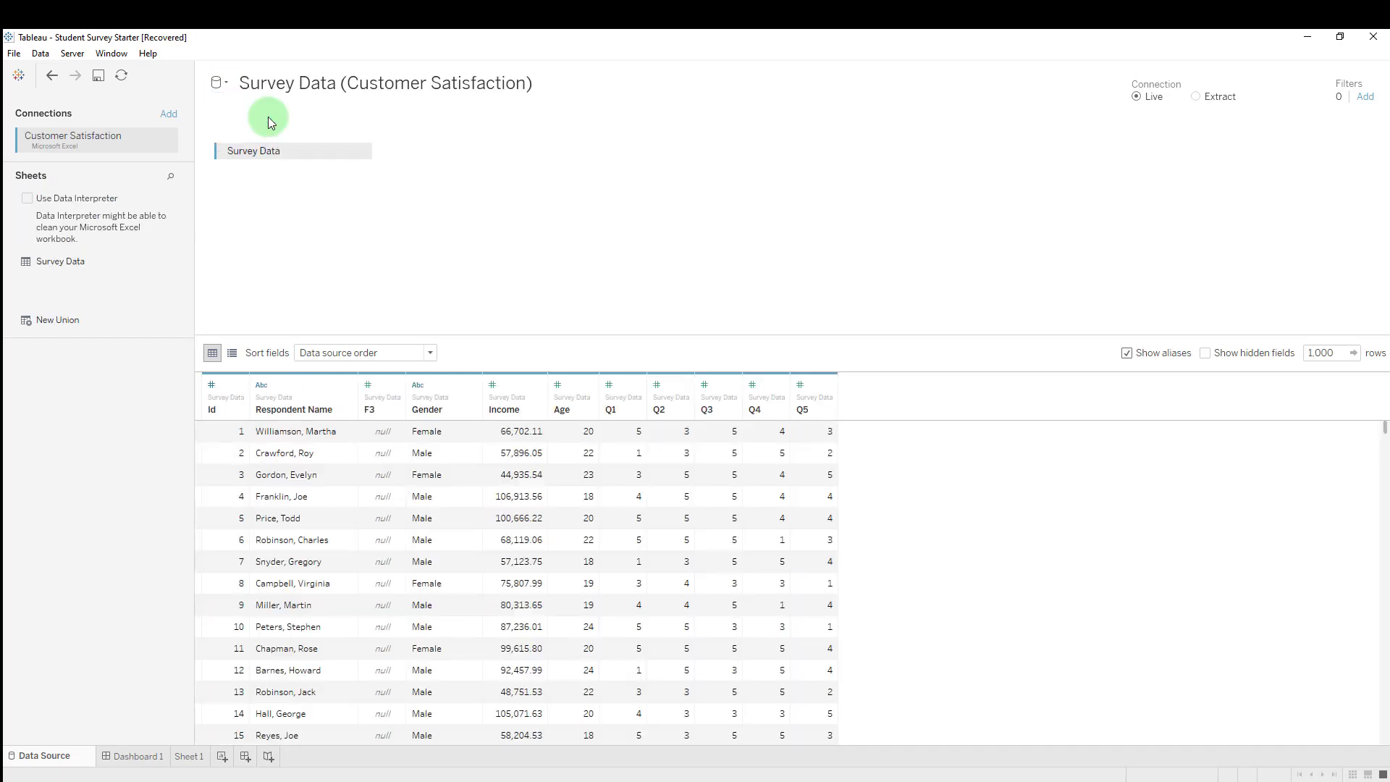
click(615, 399)
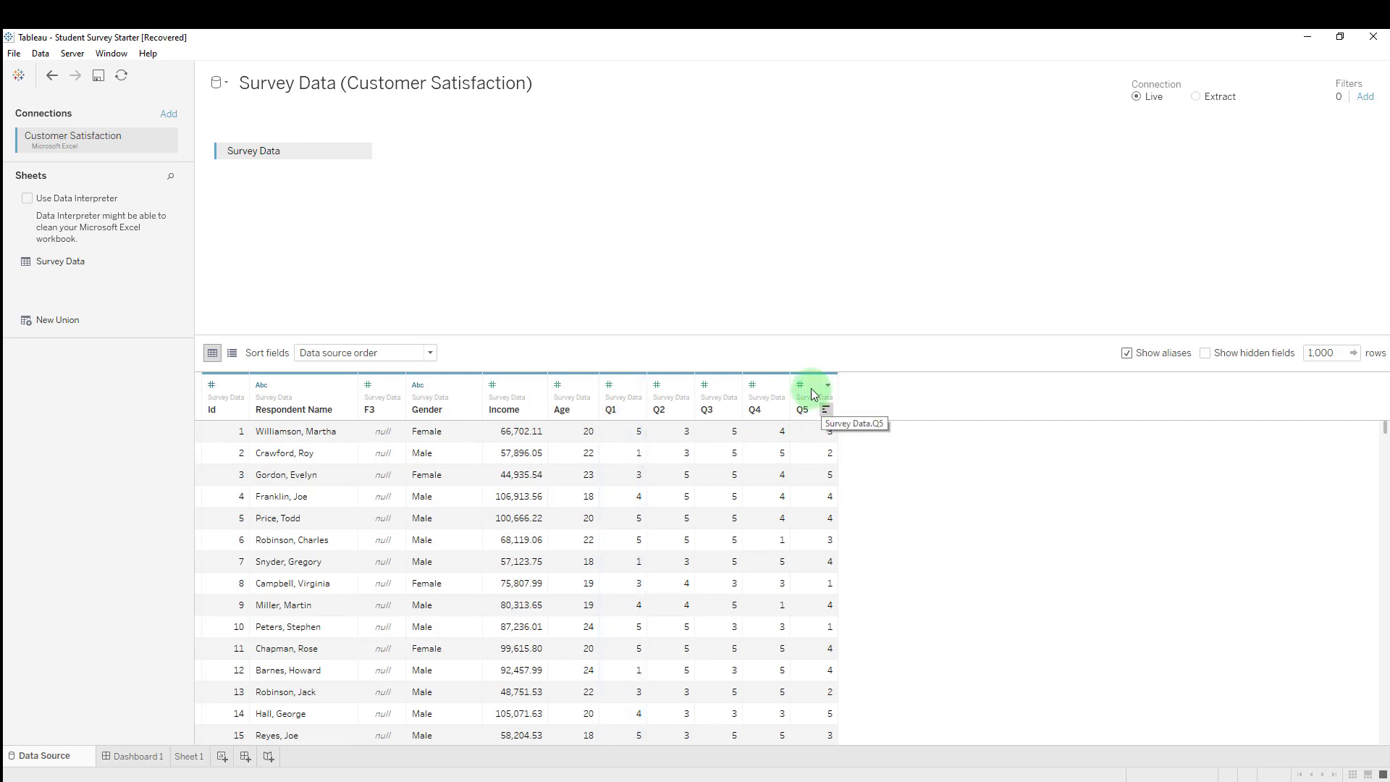
click(811, 402)
shift+click(615, 402)
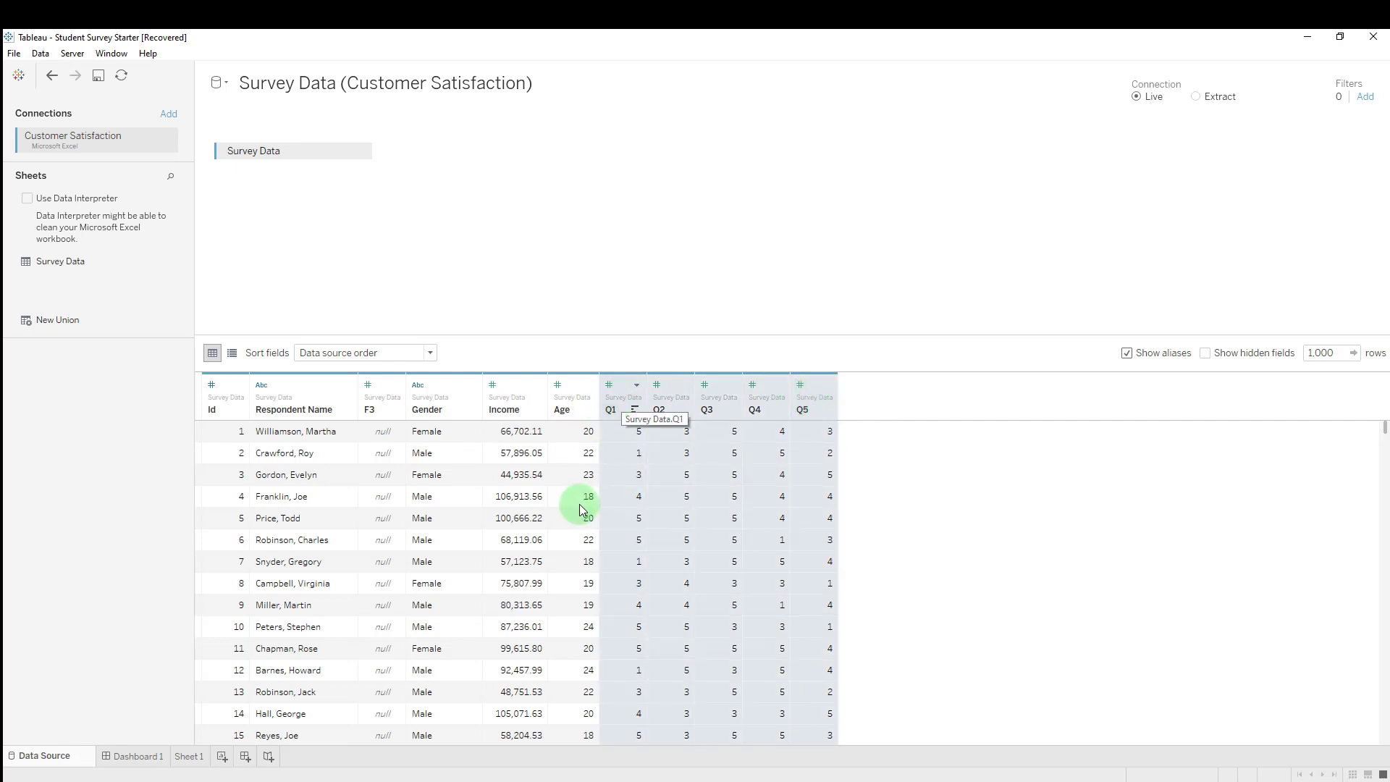
right_click(612, 404)
click(681, 490)
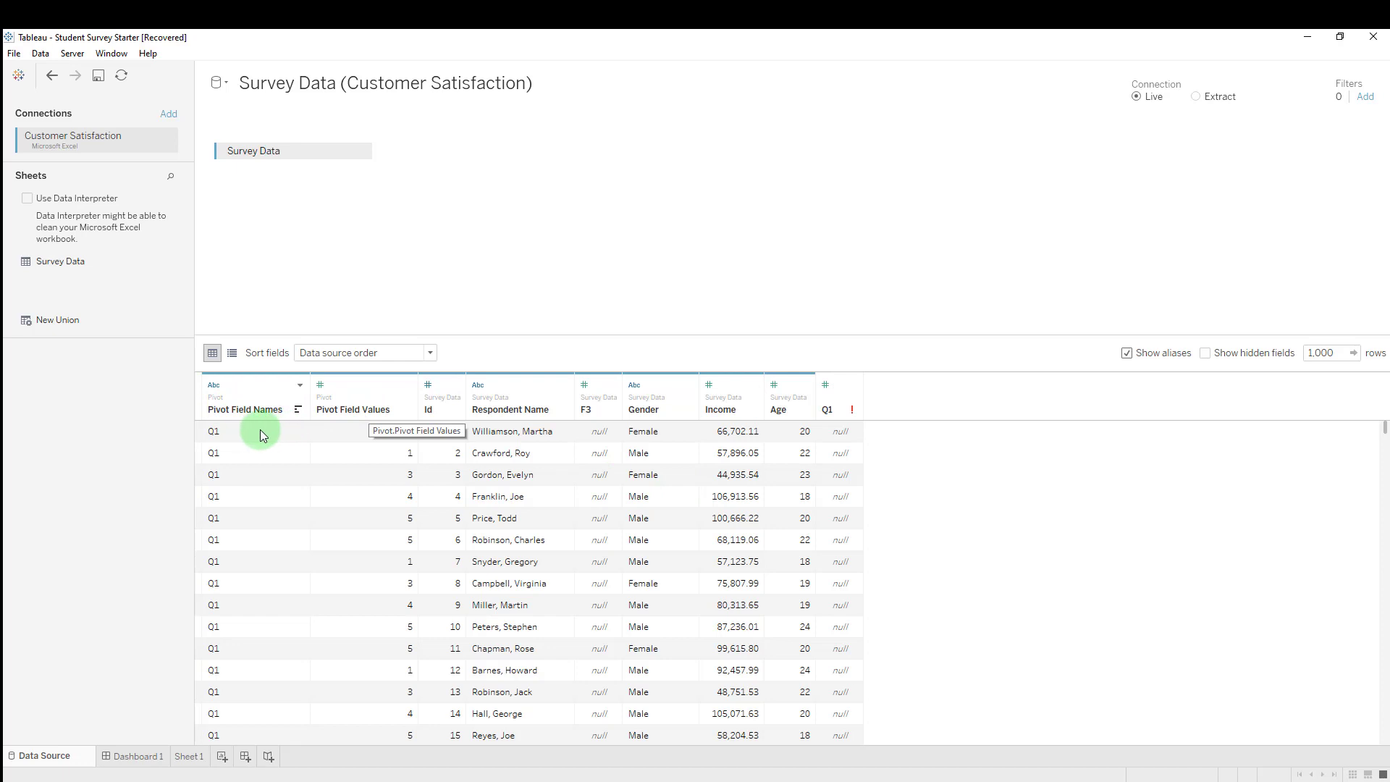
Step: Rename the pivoted columns to Question and Response, then add a new Sheet 2
click(229, 432)
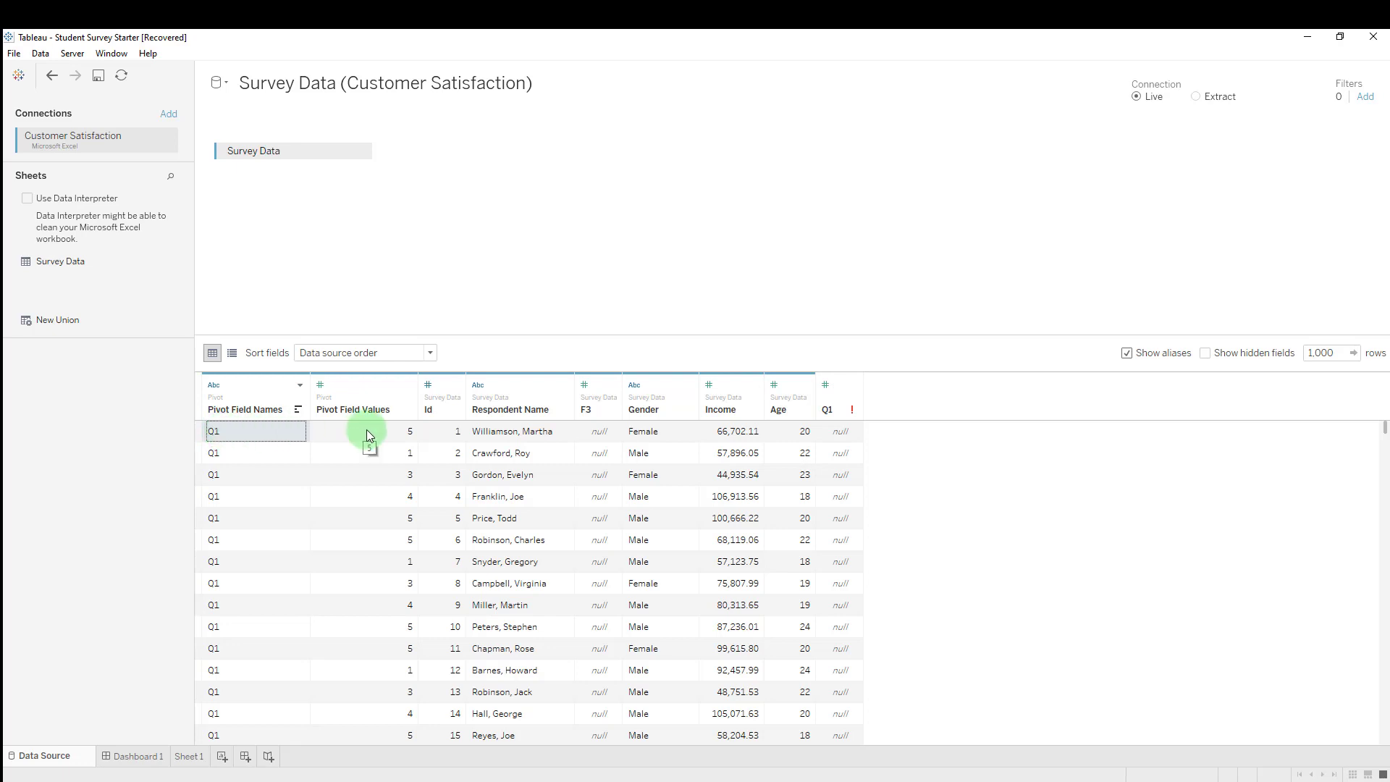
double_click(245, 409)
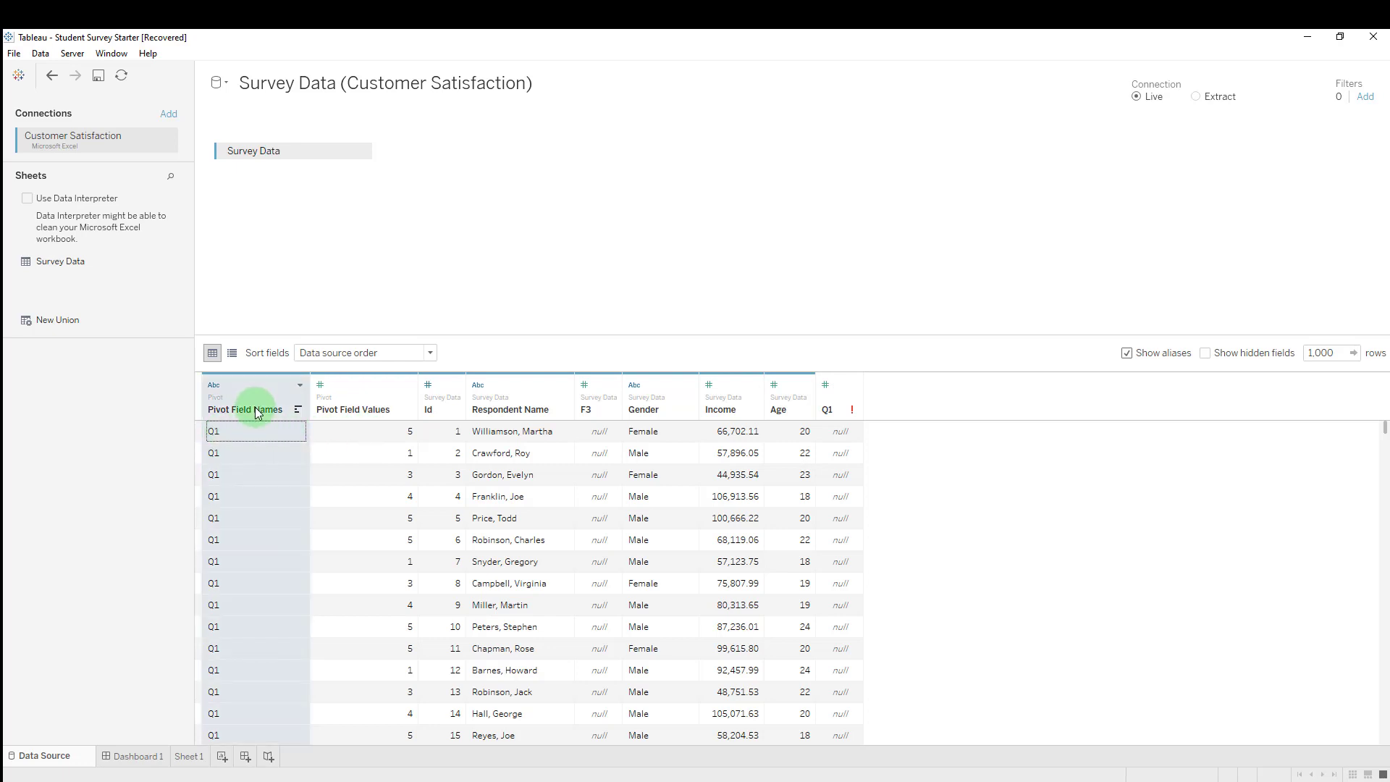
text(Question)
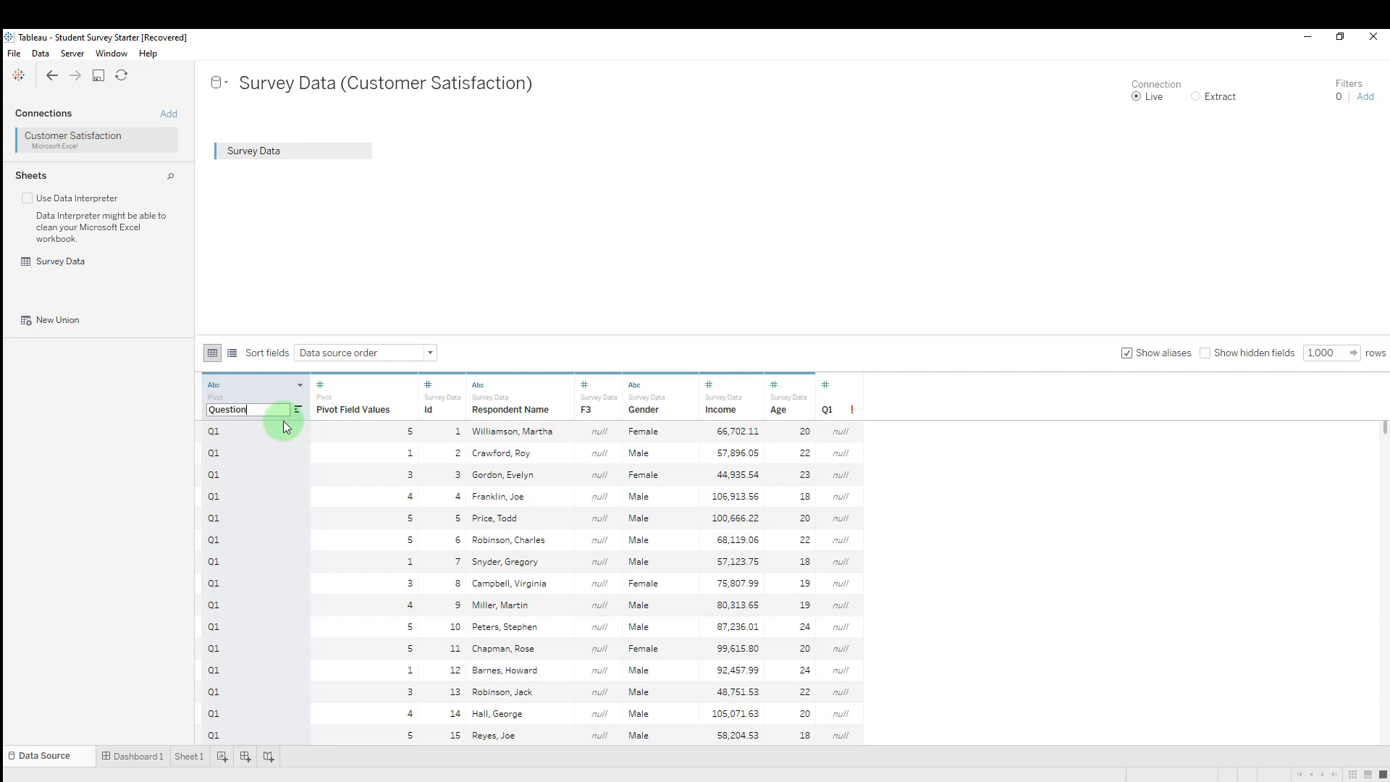
click(345, 443)
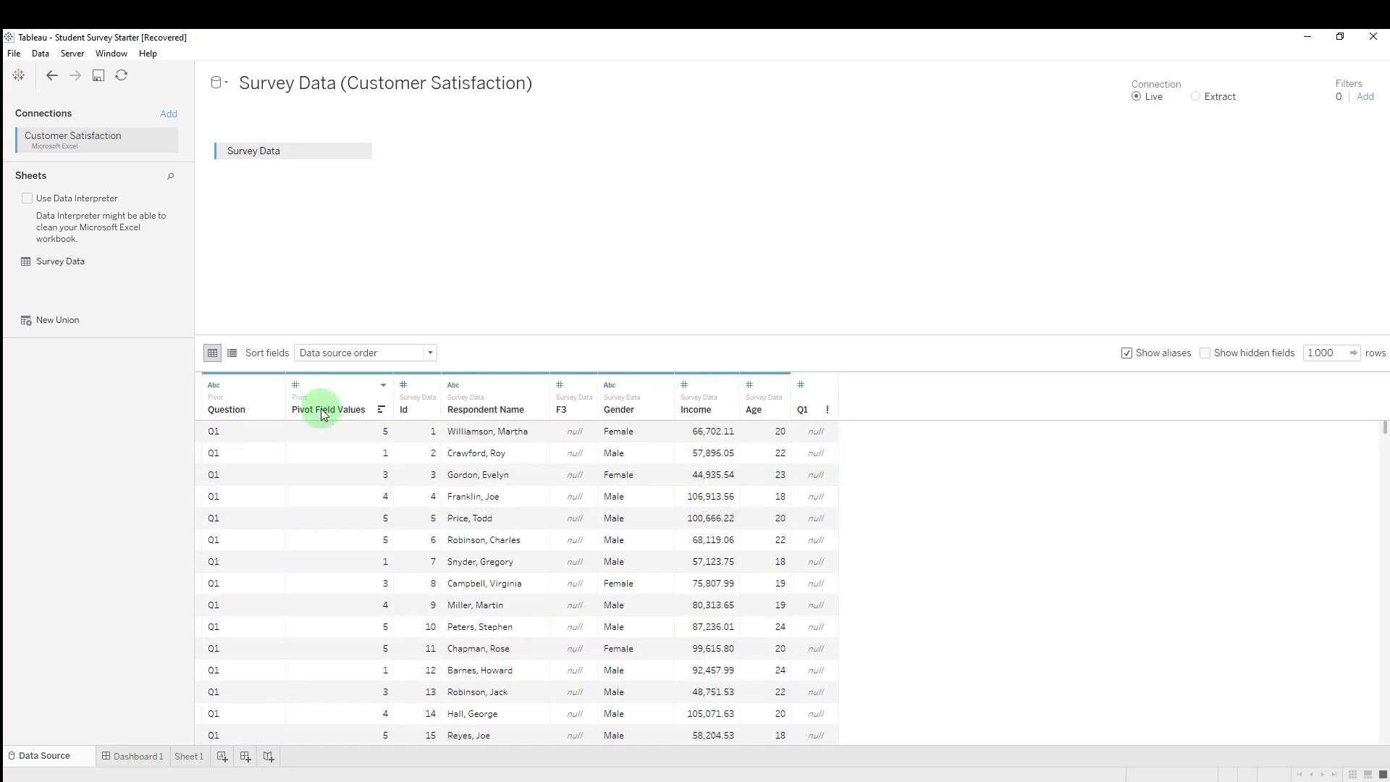
click(325, 411)
double_click(327, 411)
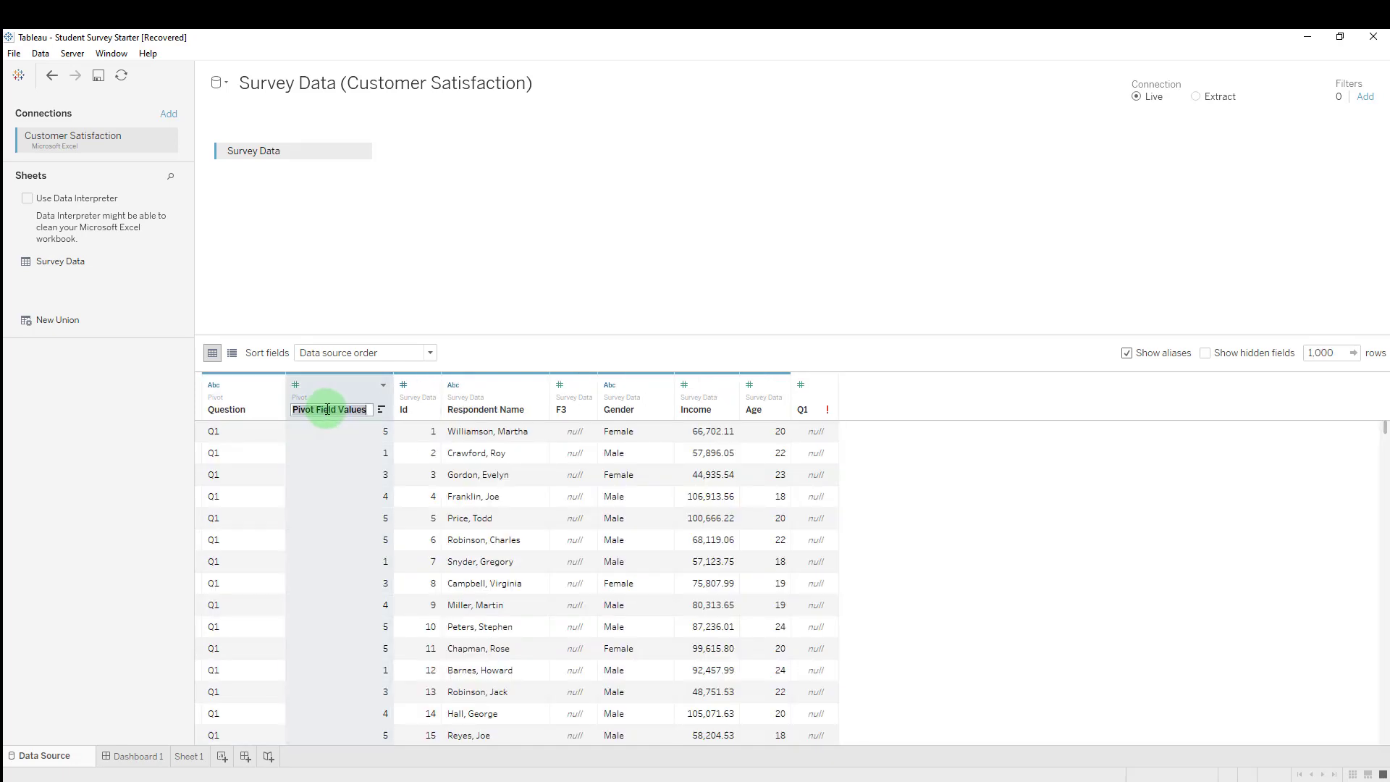
text(Response)
click(347, 288)
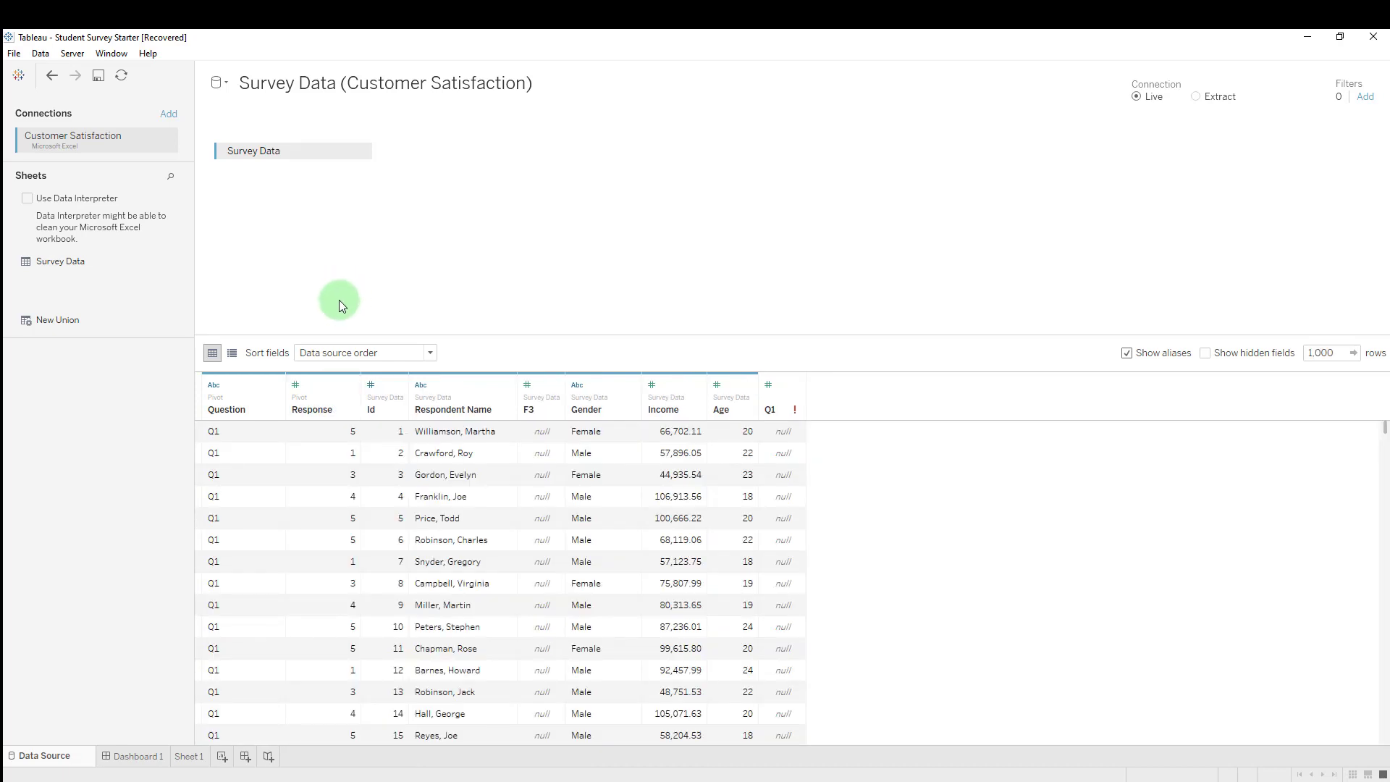
click(222, 756)
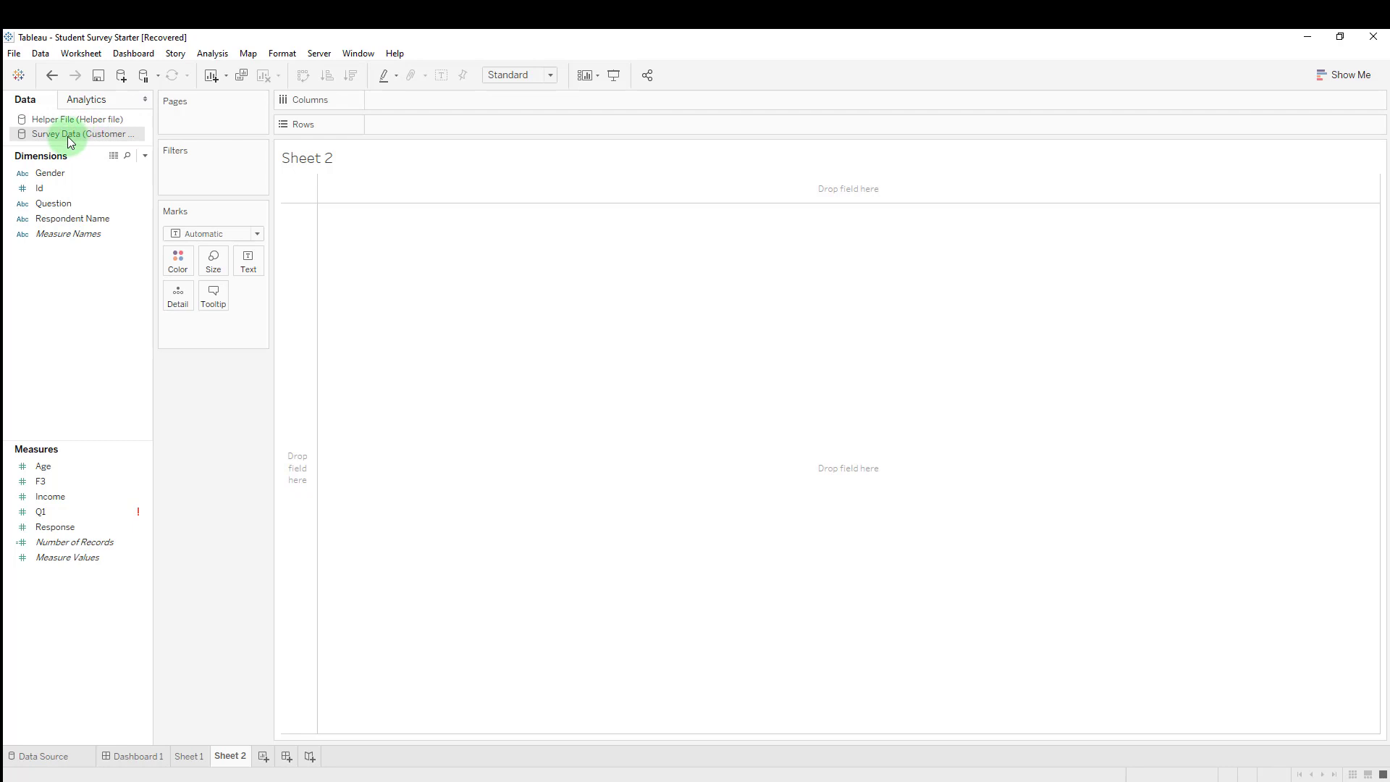
click(113, 155)
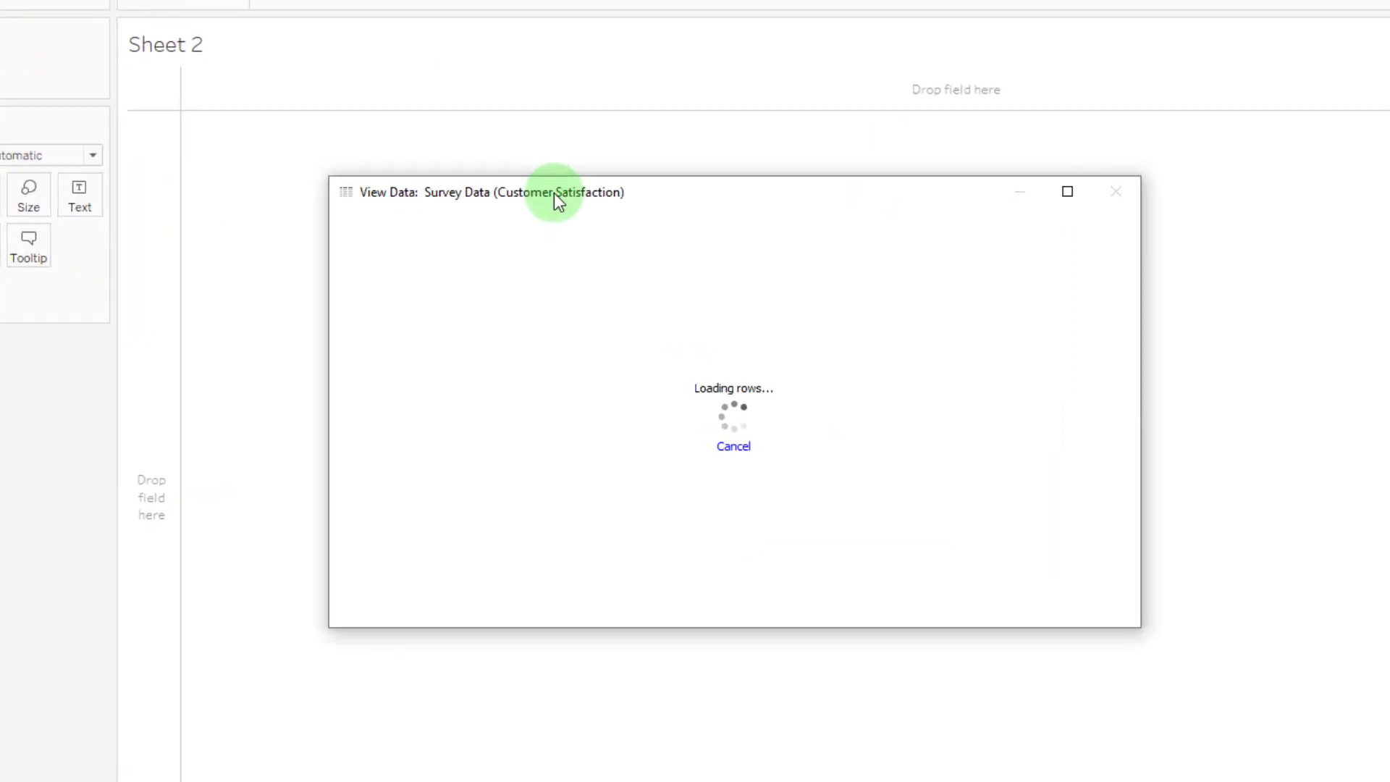
click(405, 252)
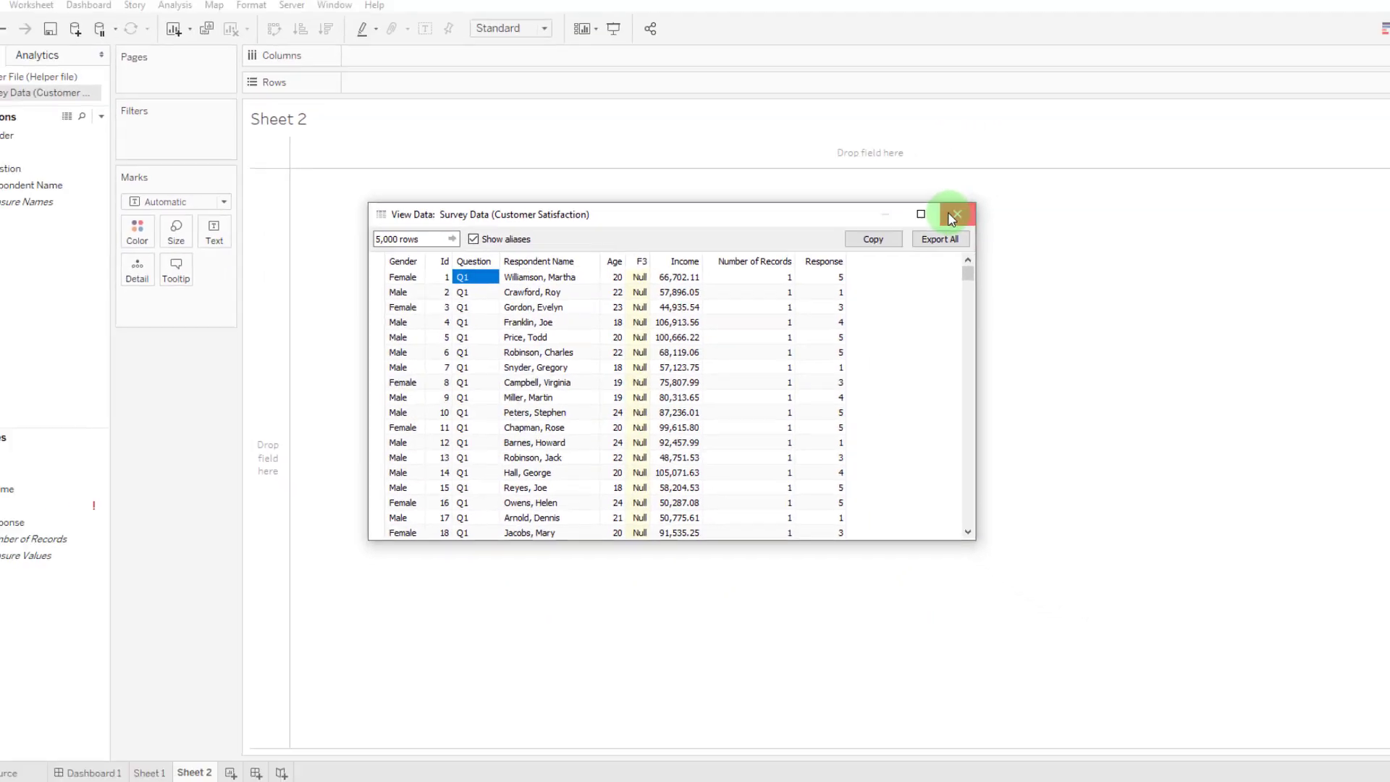
Step: Put Question and Helper File's Description on Rows, aliasing each Question to its description
click(1089, 163)
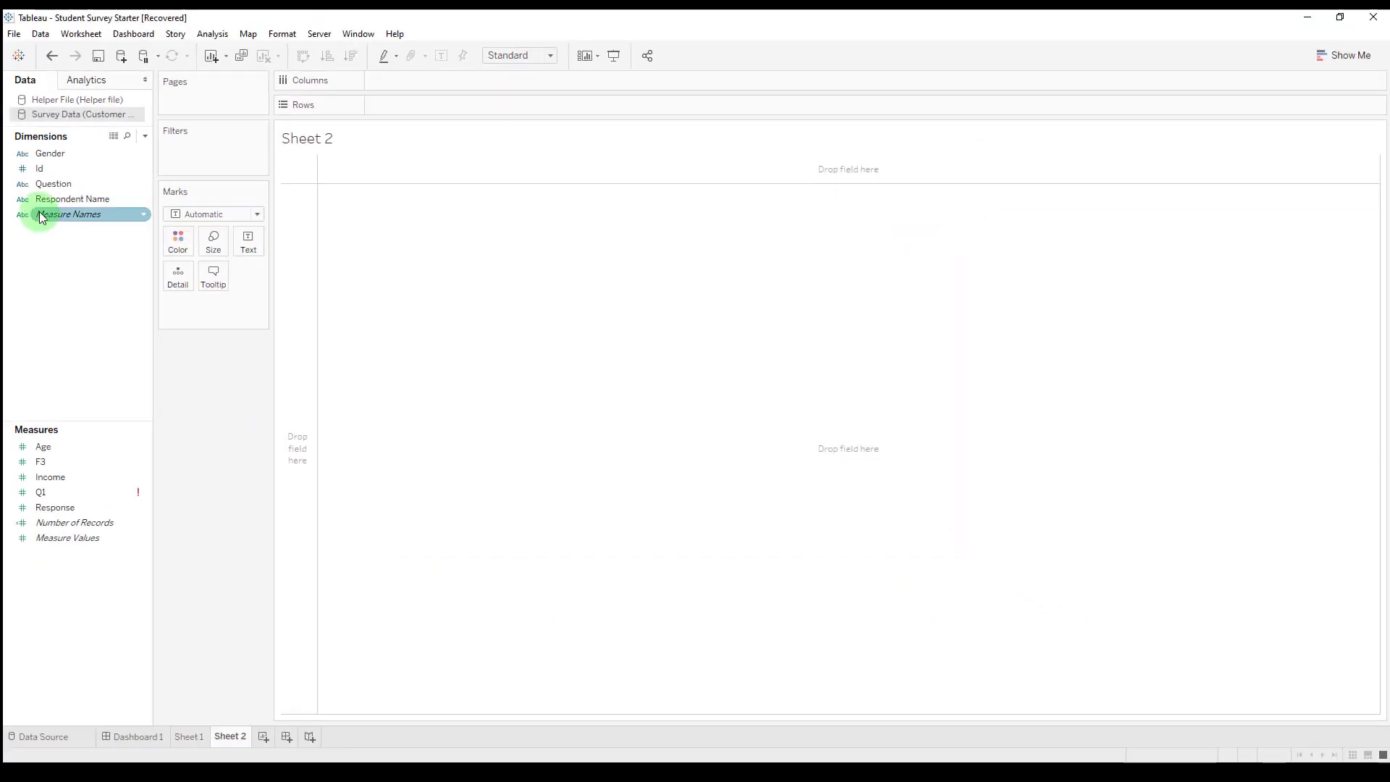
click(49, 185)
drag(51, 190, 435, 105)
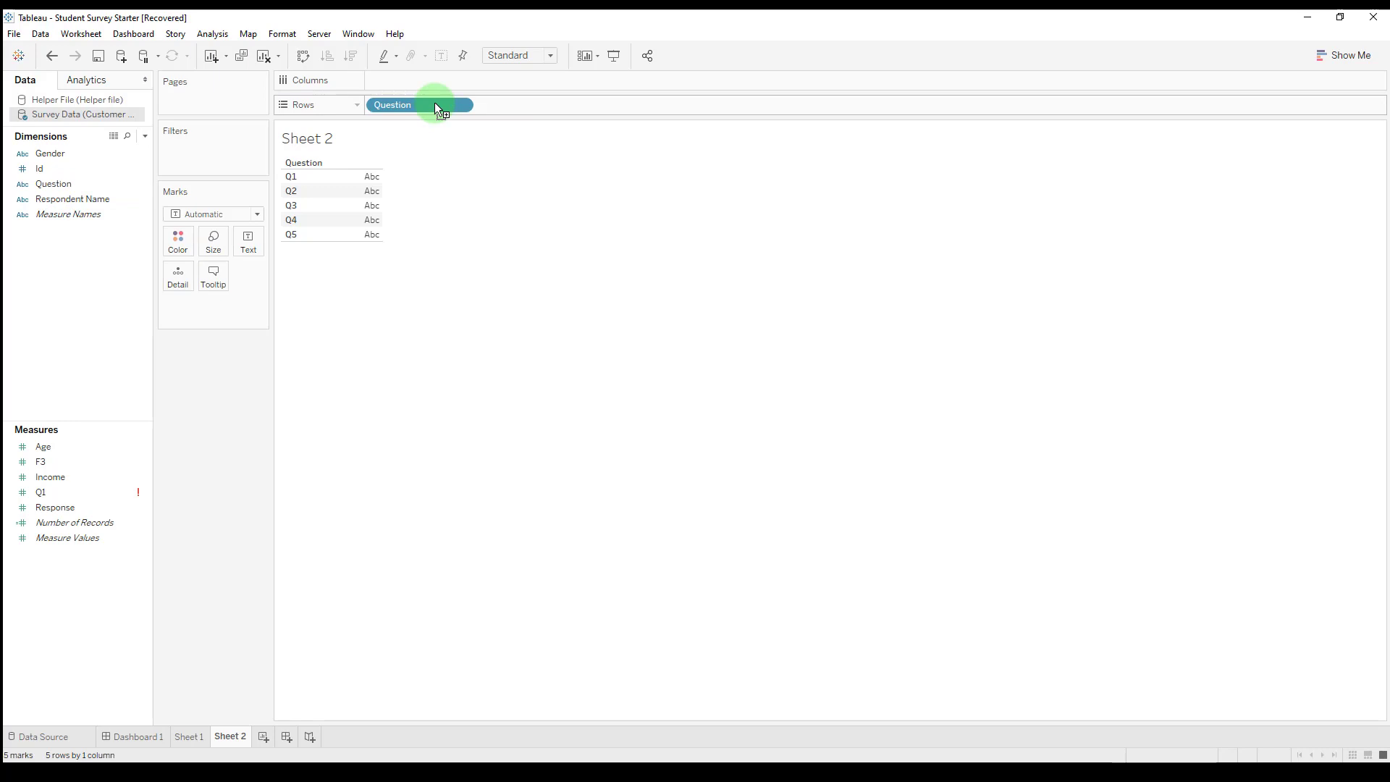
click(92, 99)
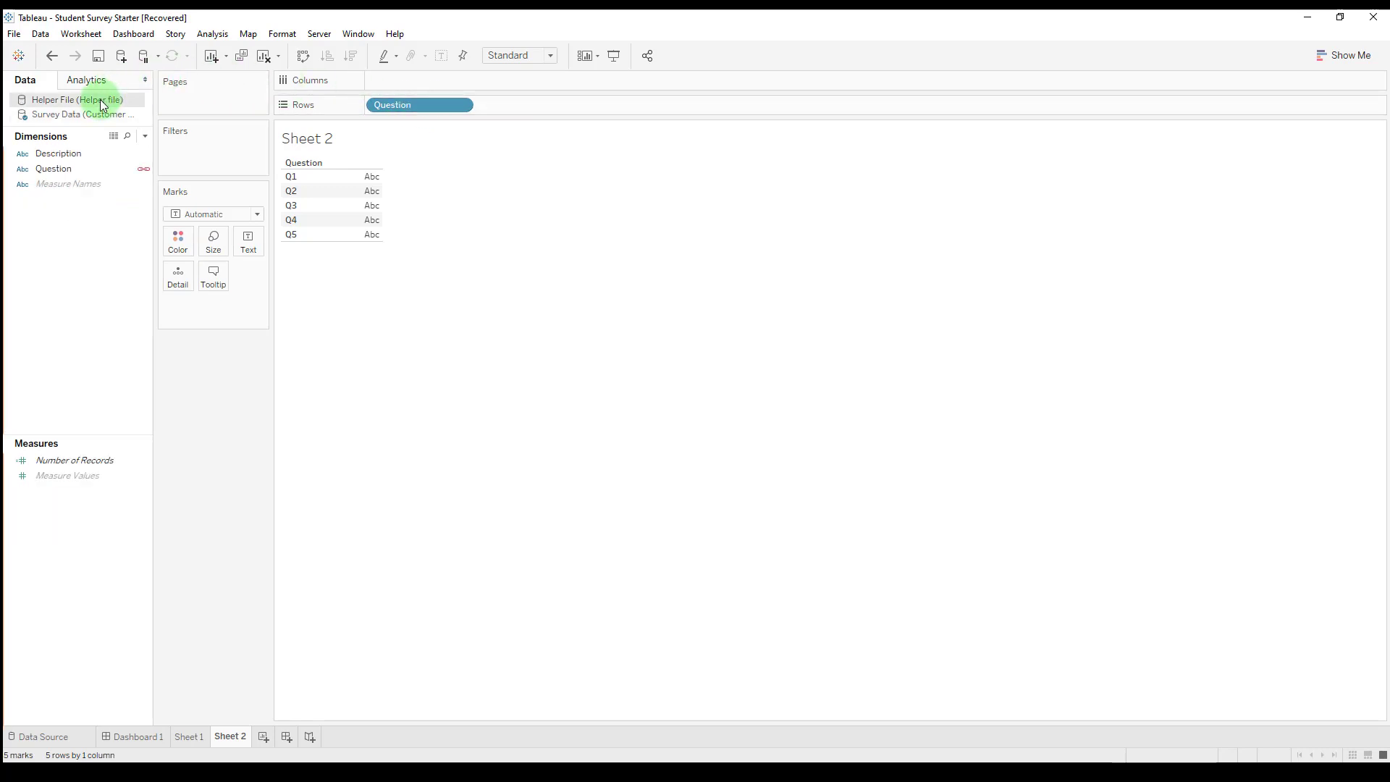
click(79, 154)
drag(72, 155, 575, 108)
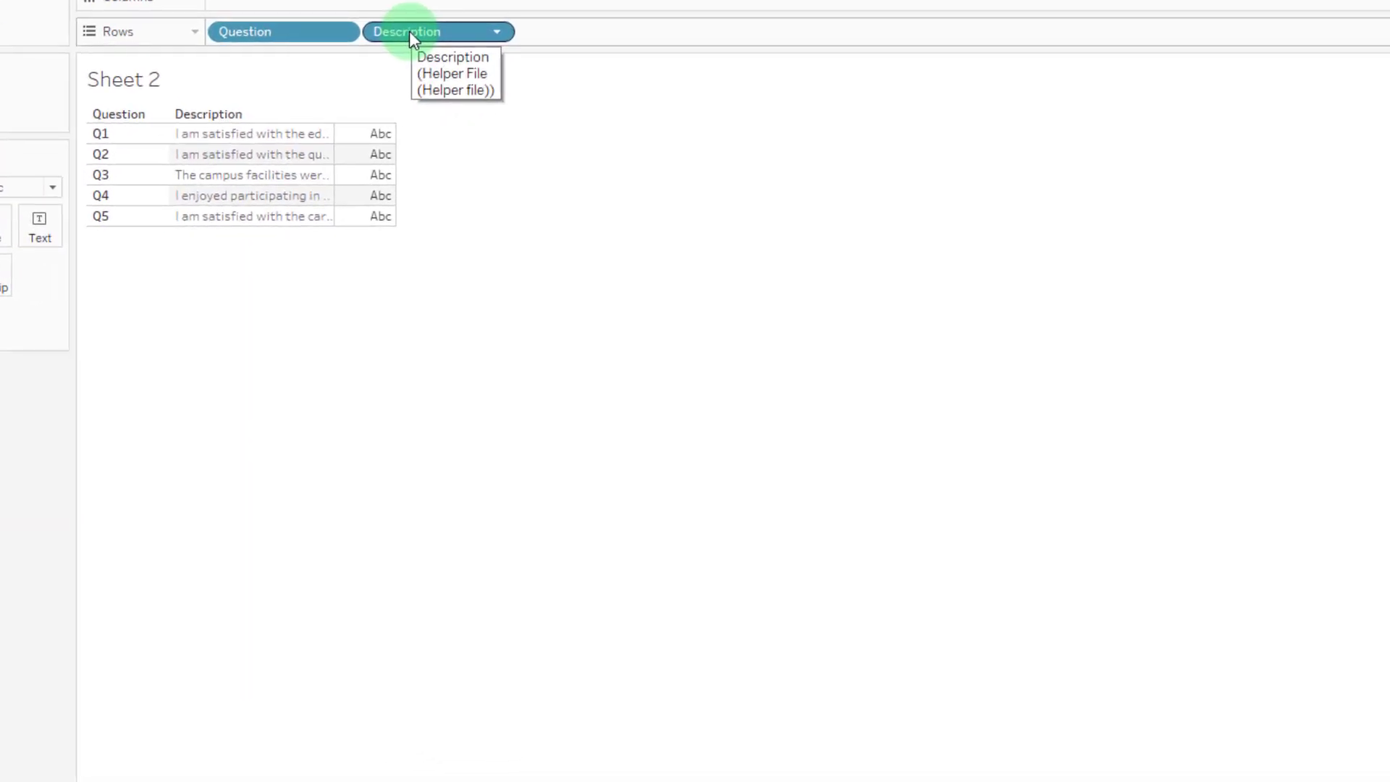
right_click(410, 32)
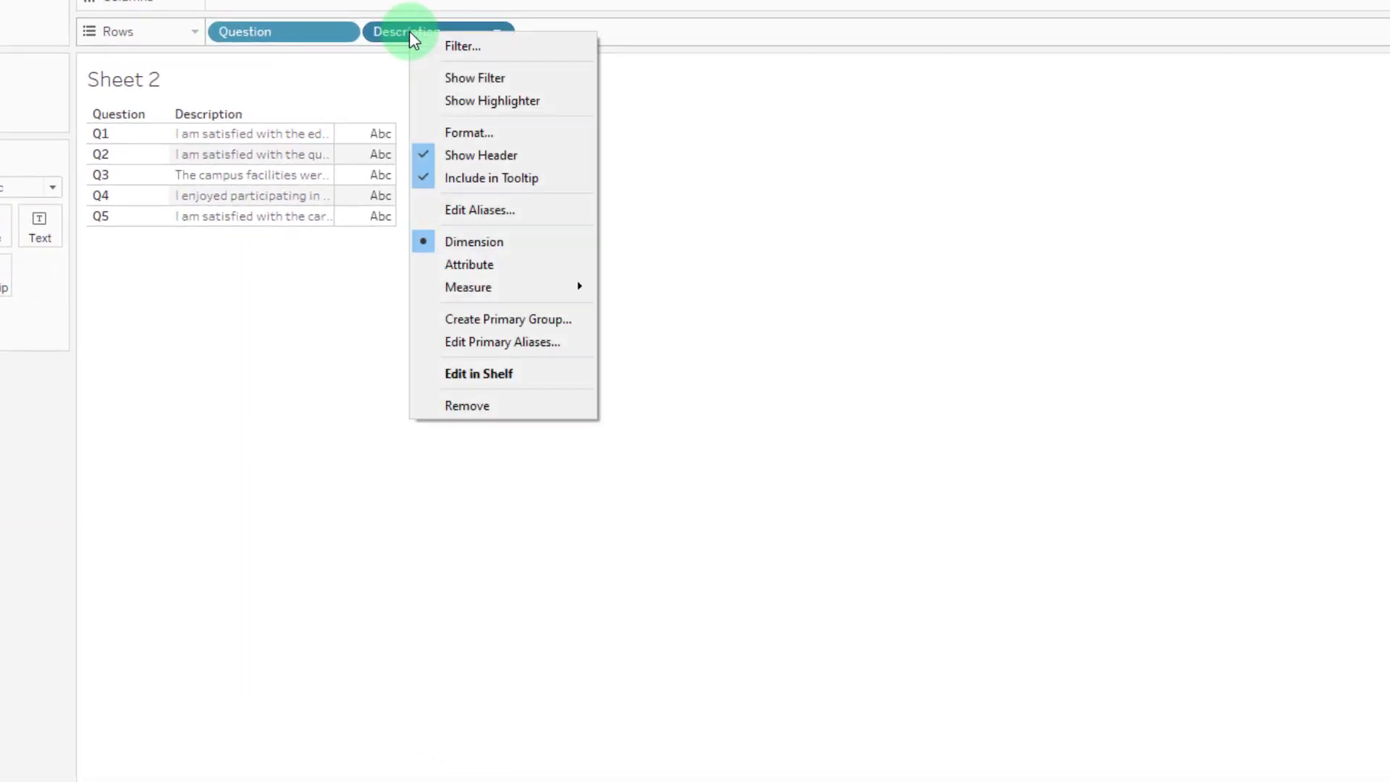
click(511, 341)
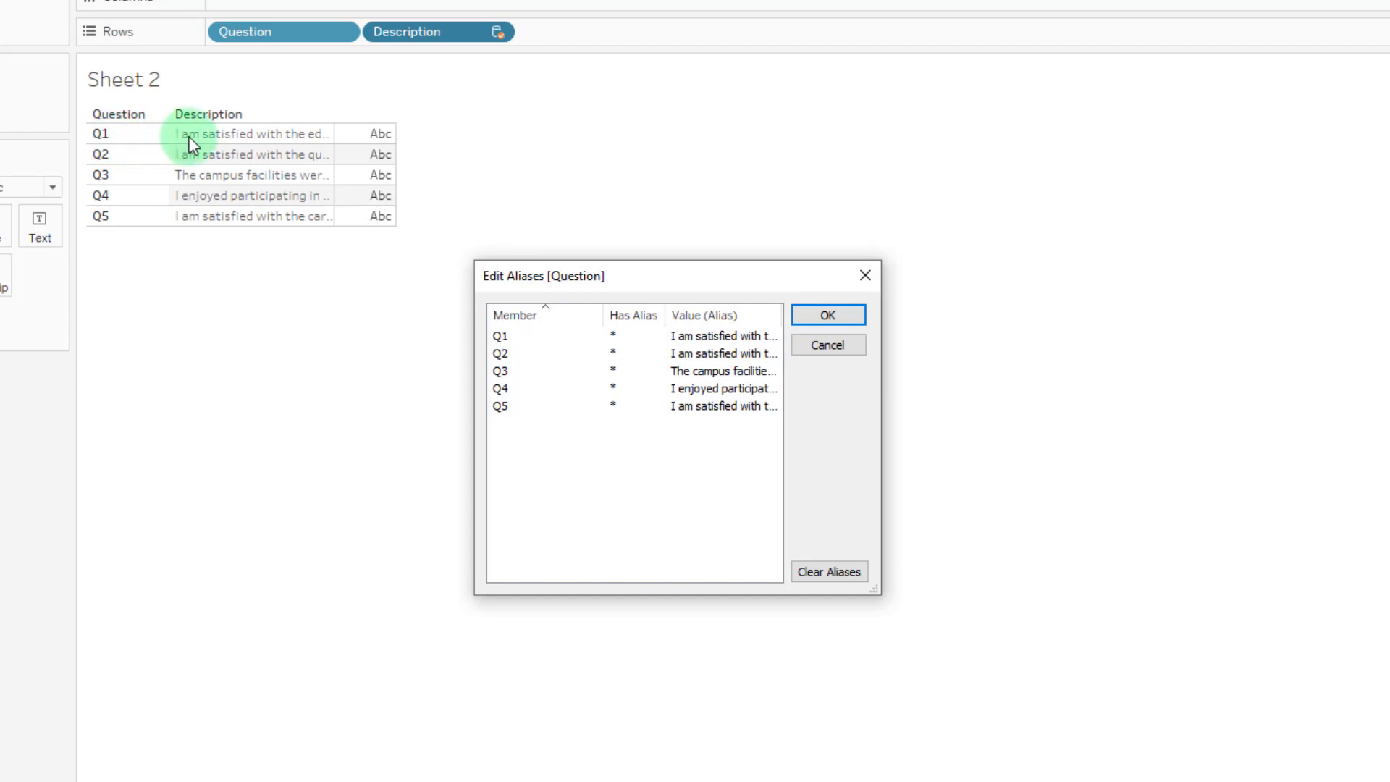
click(840, 315)
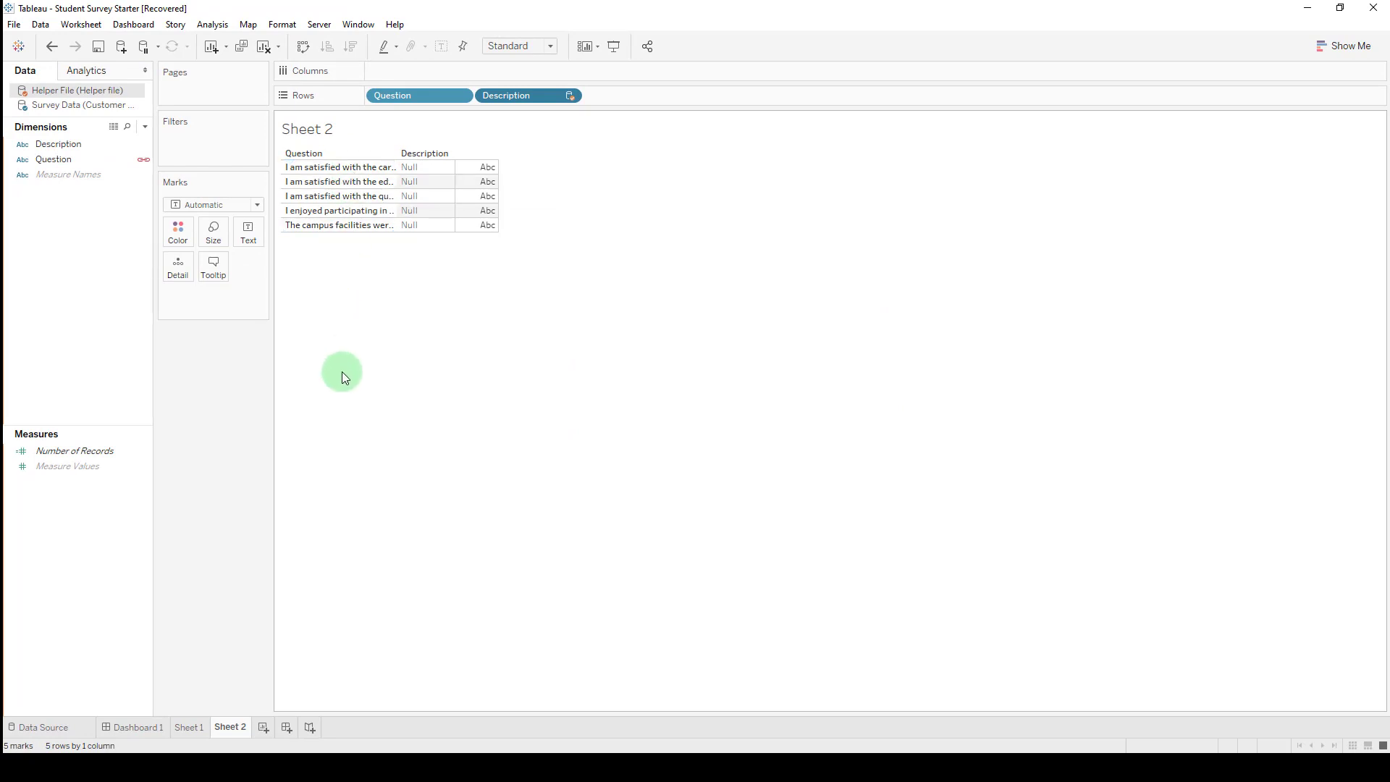
Step: On new Sheet 3, plot SUM(Response) as horizontal bars per Question from Survey Data
click(260, 728)
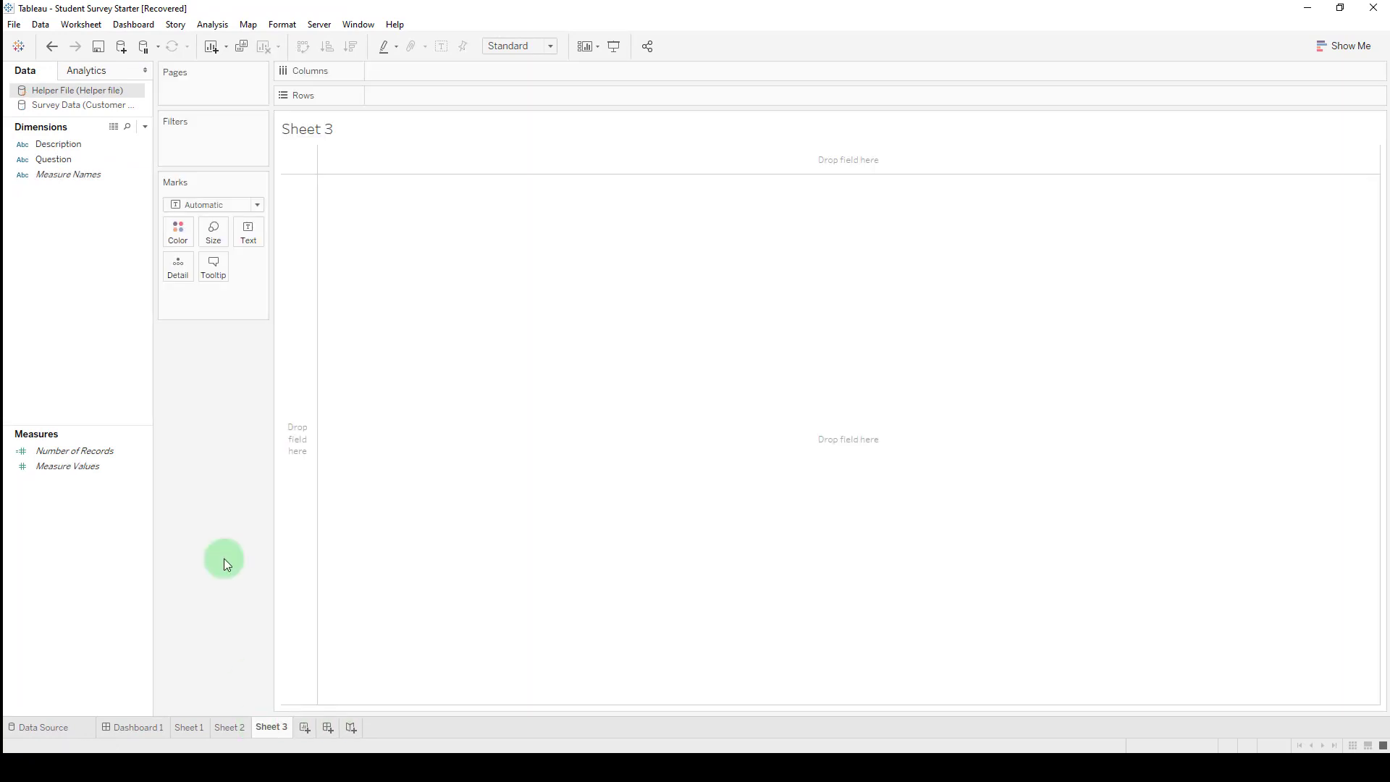
click(79, 114)
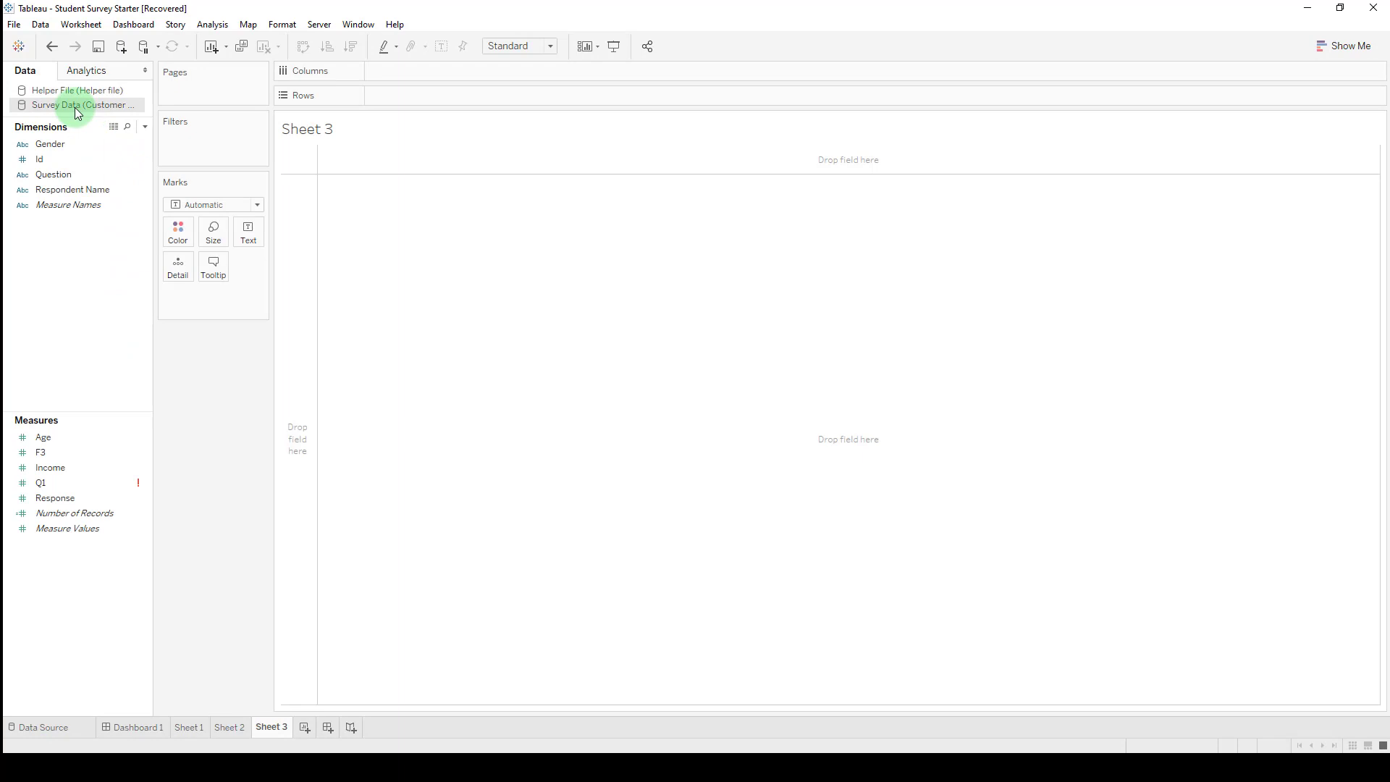
click(63, 175)
drag(66, 189, 438, 99)
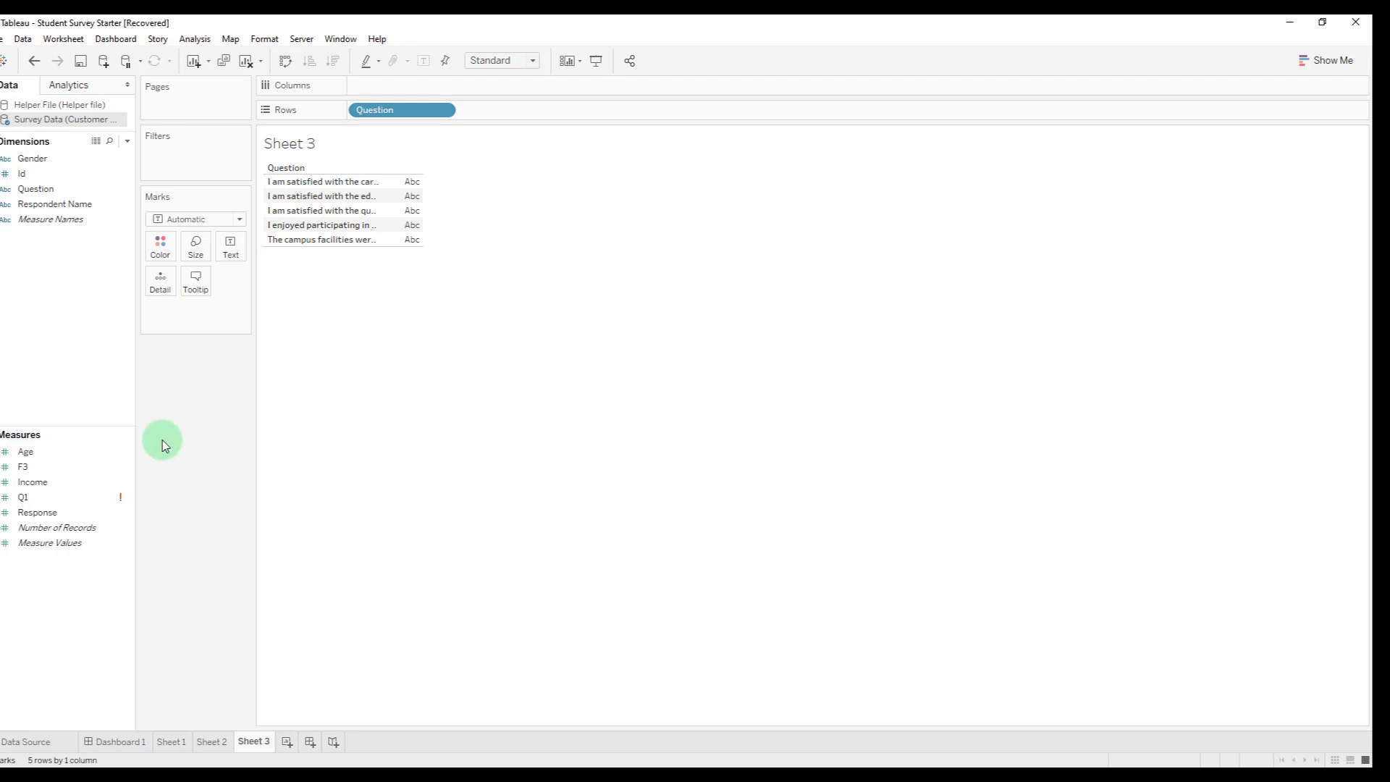
click(87, 512)
drag(45, 522, 375, 87)
mouse_move(456, 186)
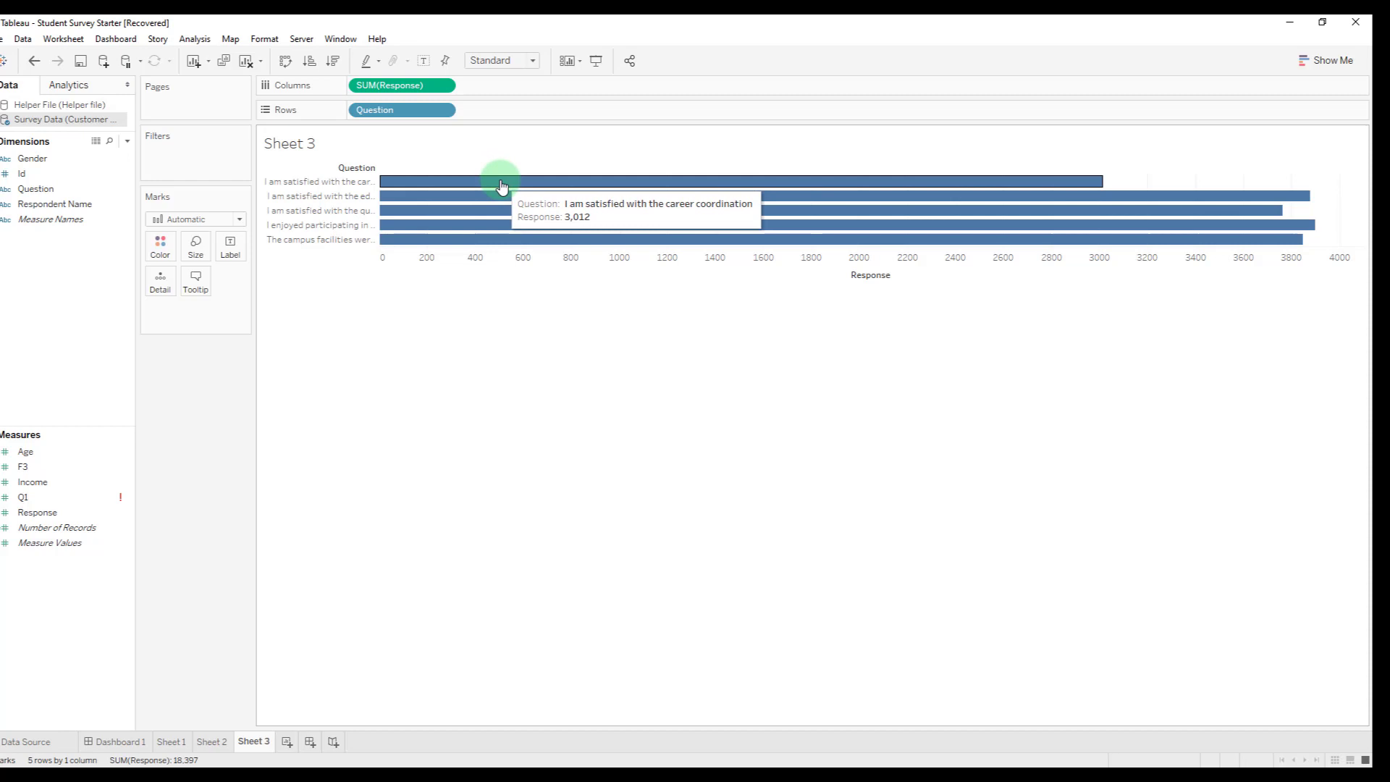
click(90, 512)
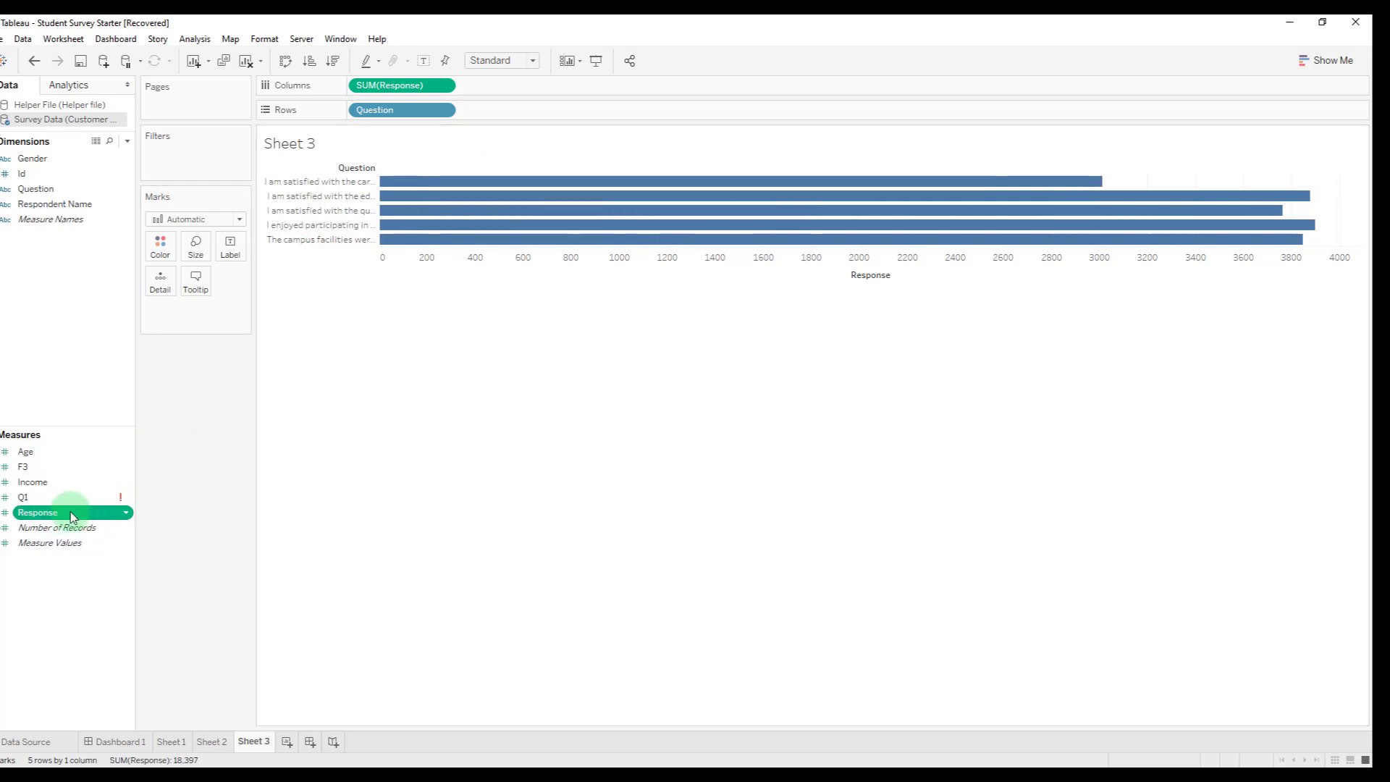
Step: Duplicate Response, make the copy a dimension, and colour the bars by Response (copy)
right_click(45, 516)
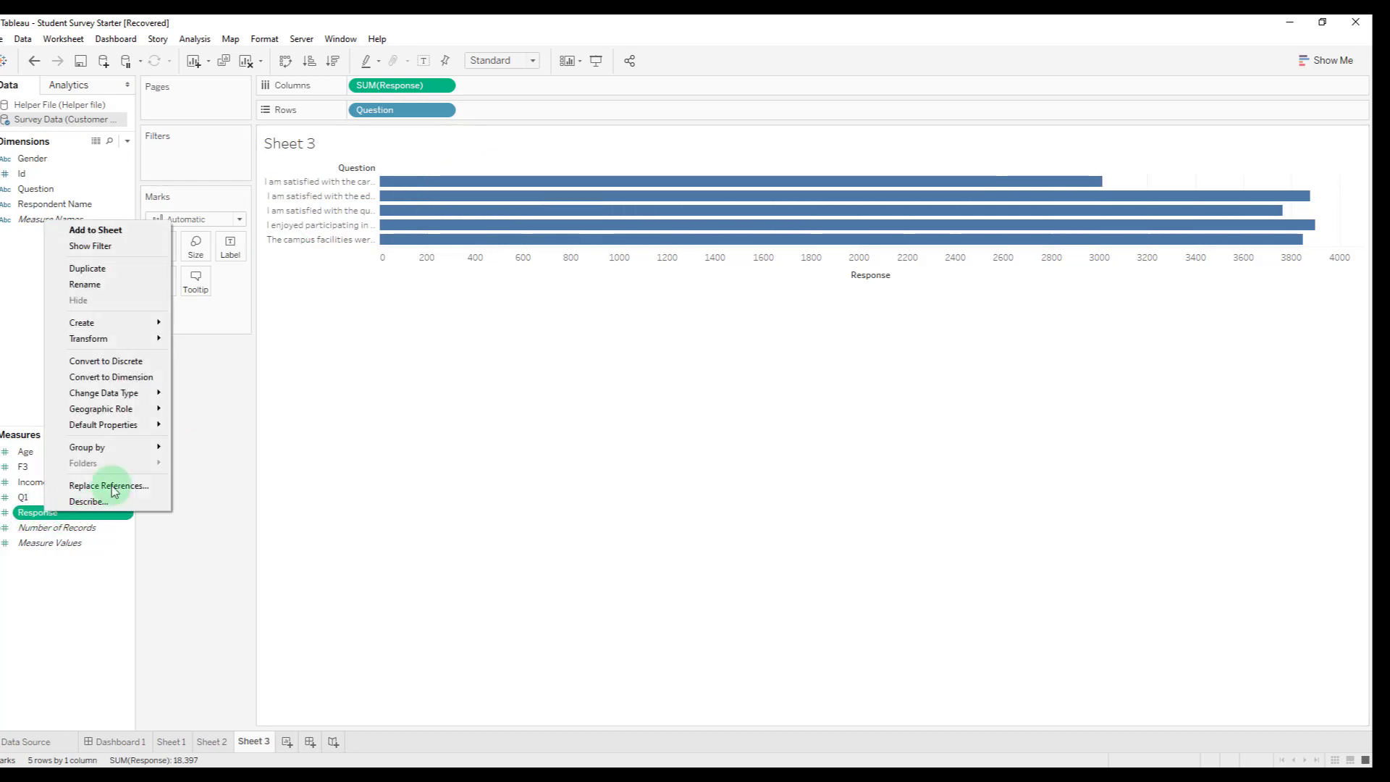
click(114, 274)
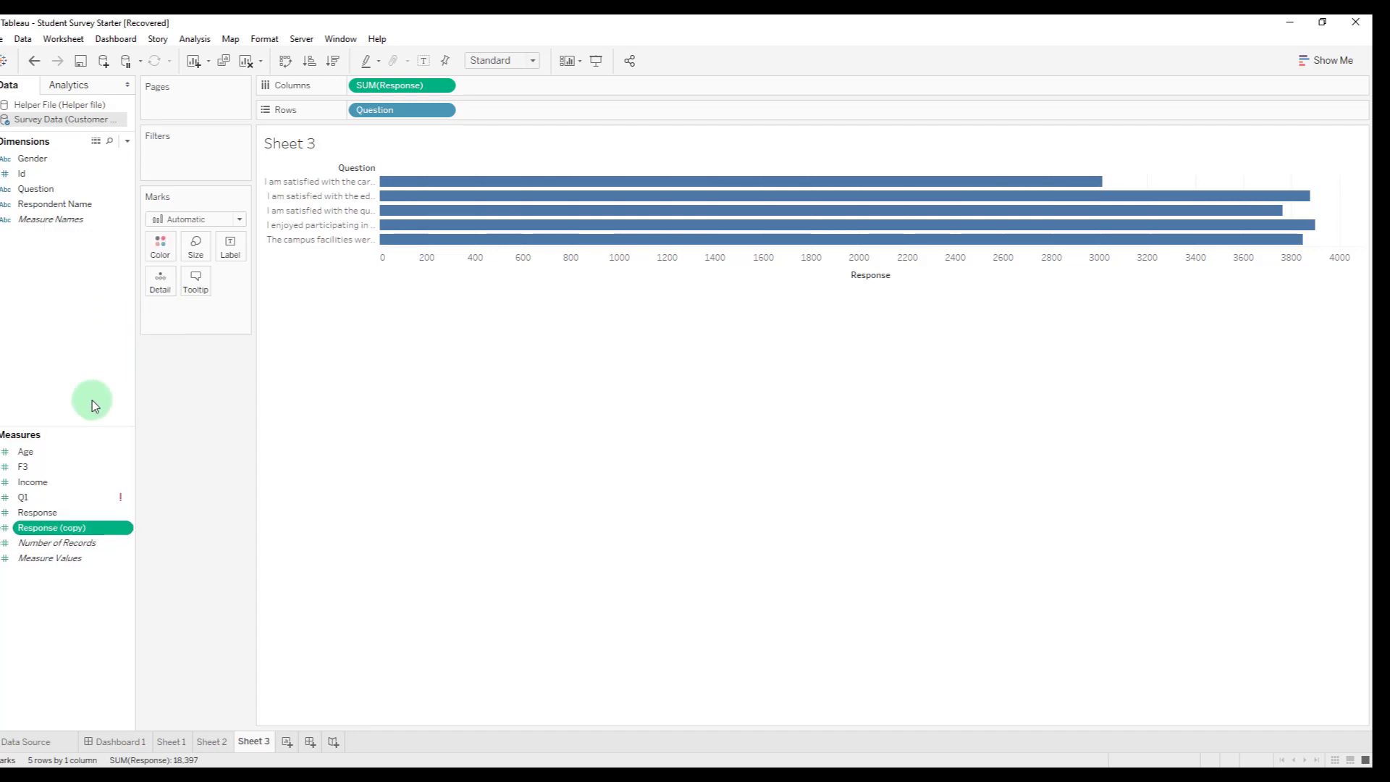
drag(62, 527, 82, 301)
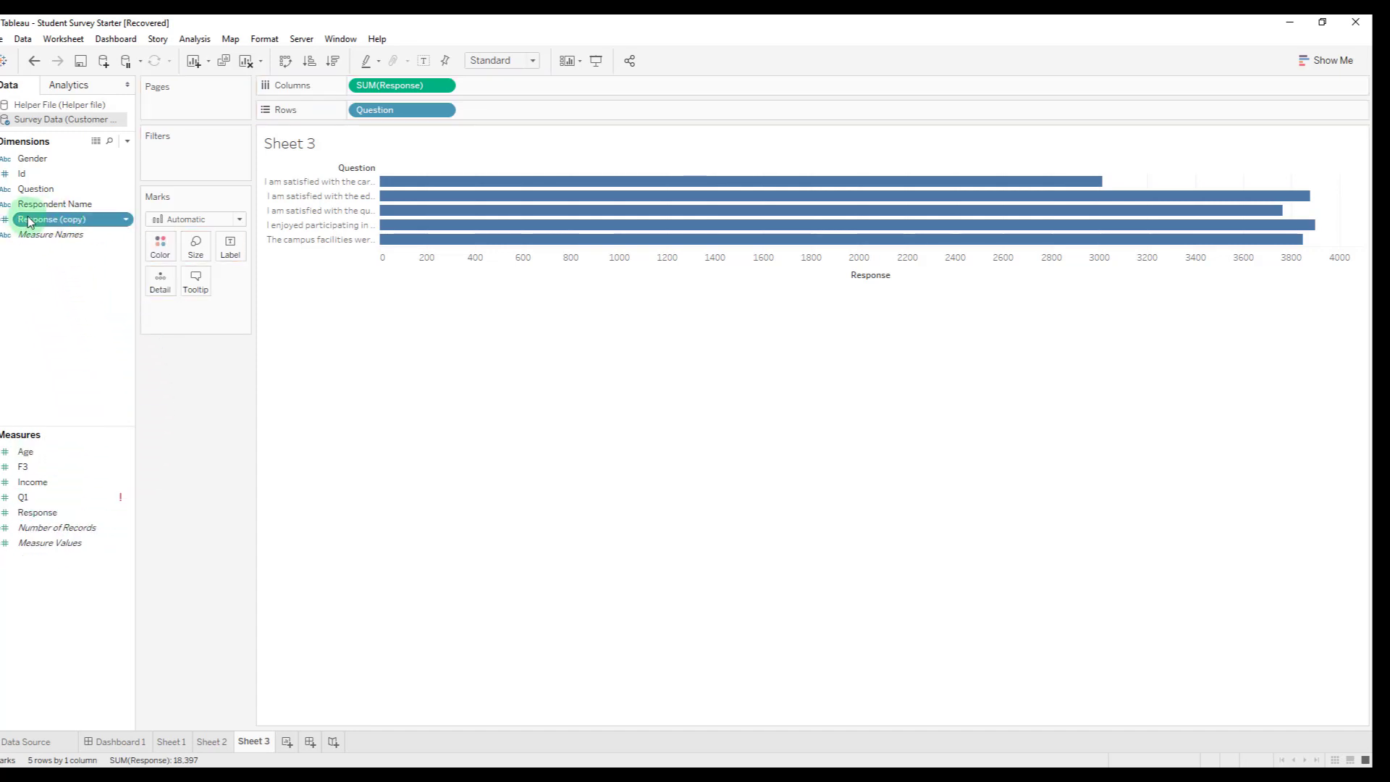
drag(55, 220, 156, 247)
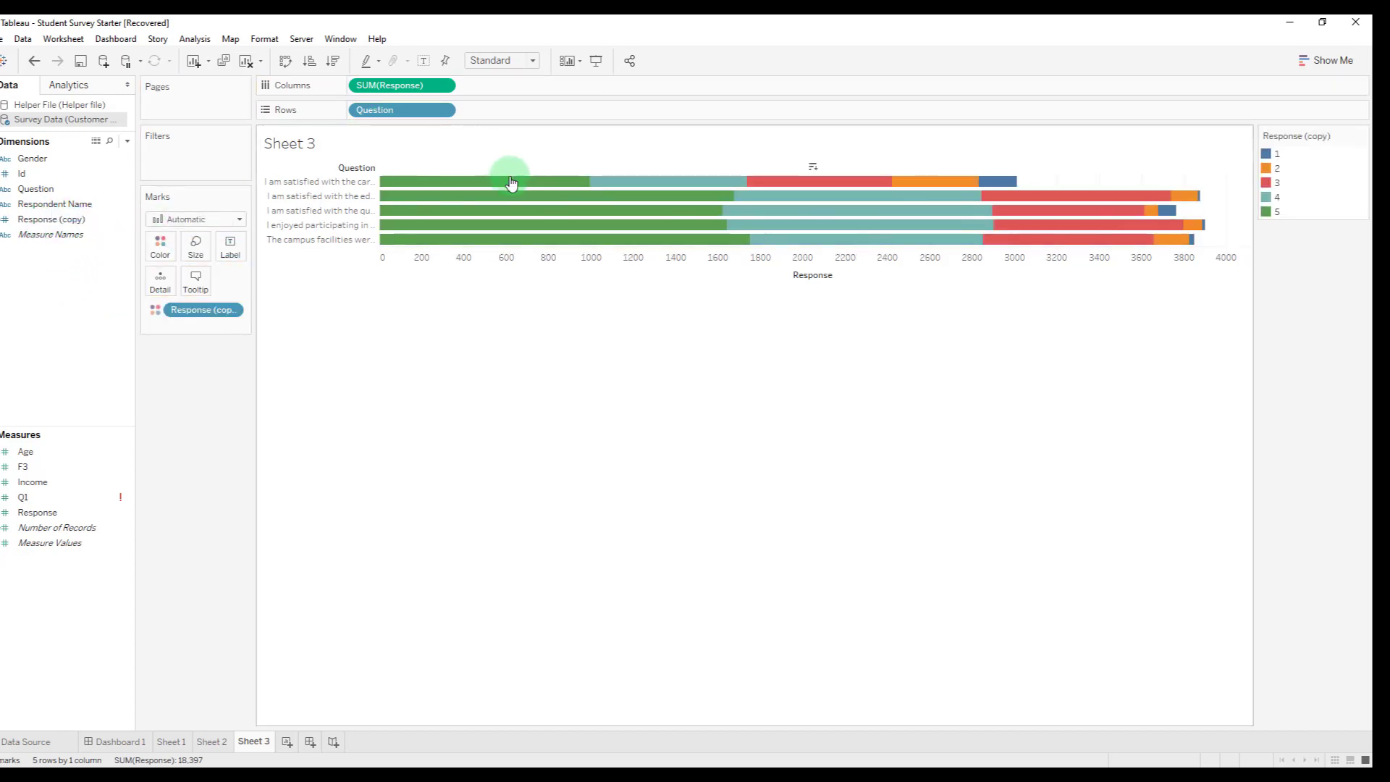
mouse_move(823, 183)
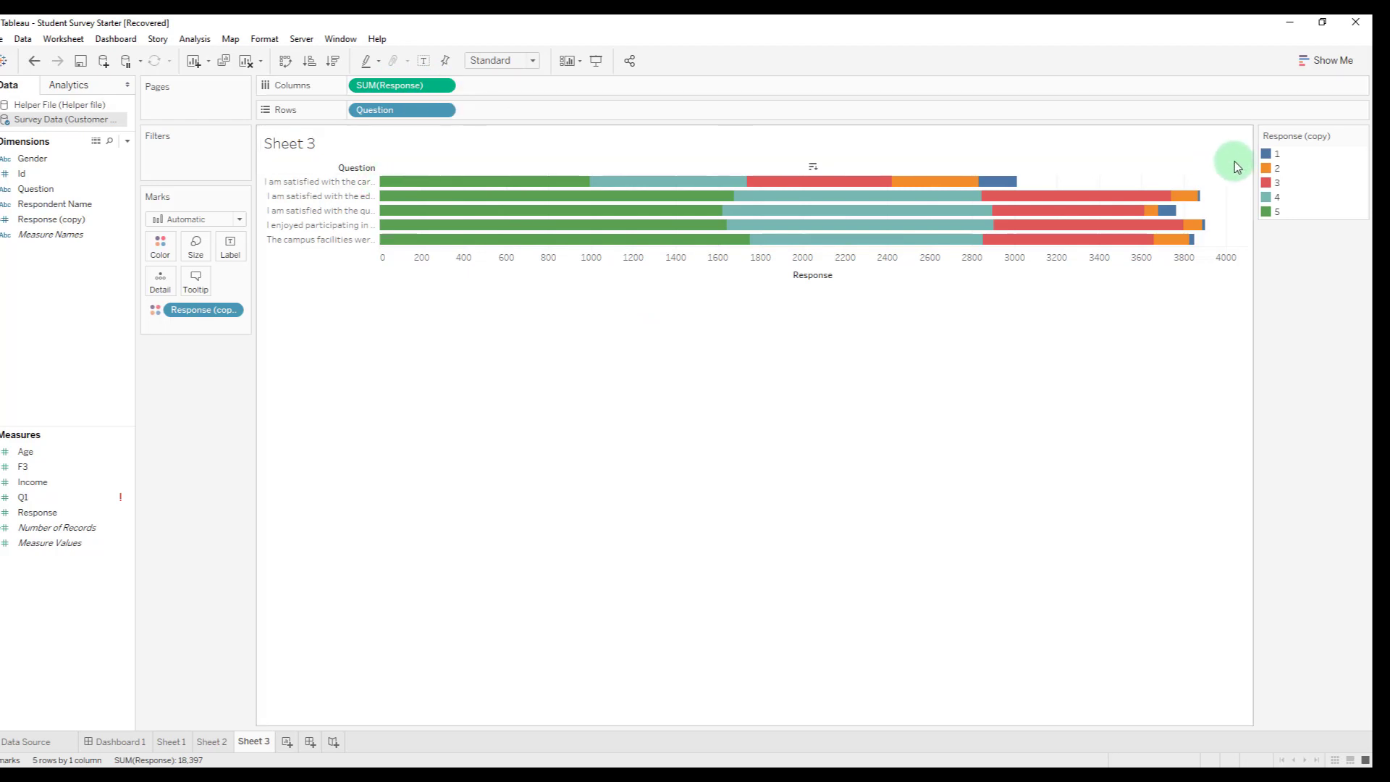
Step: Make SUM(Response) a Percent of Total computed across the table, and fit to Entire View
click(443, 88)
mouse_move(464, 328)
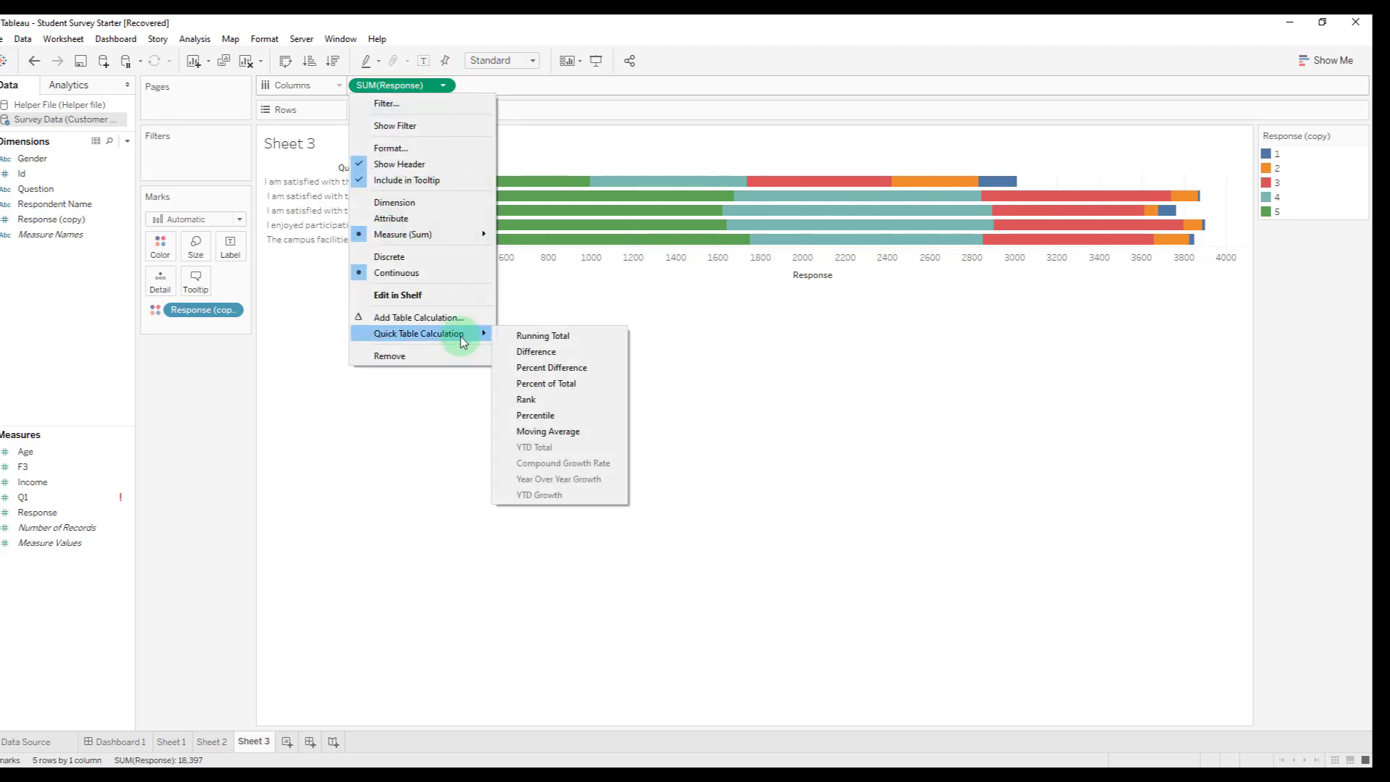
click(550, 374)
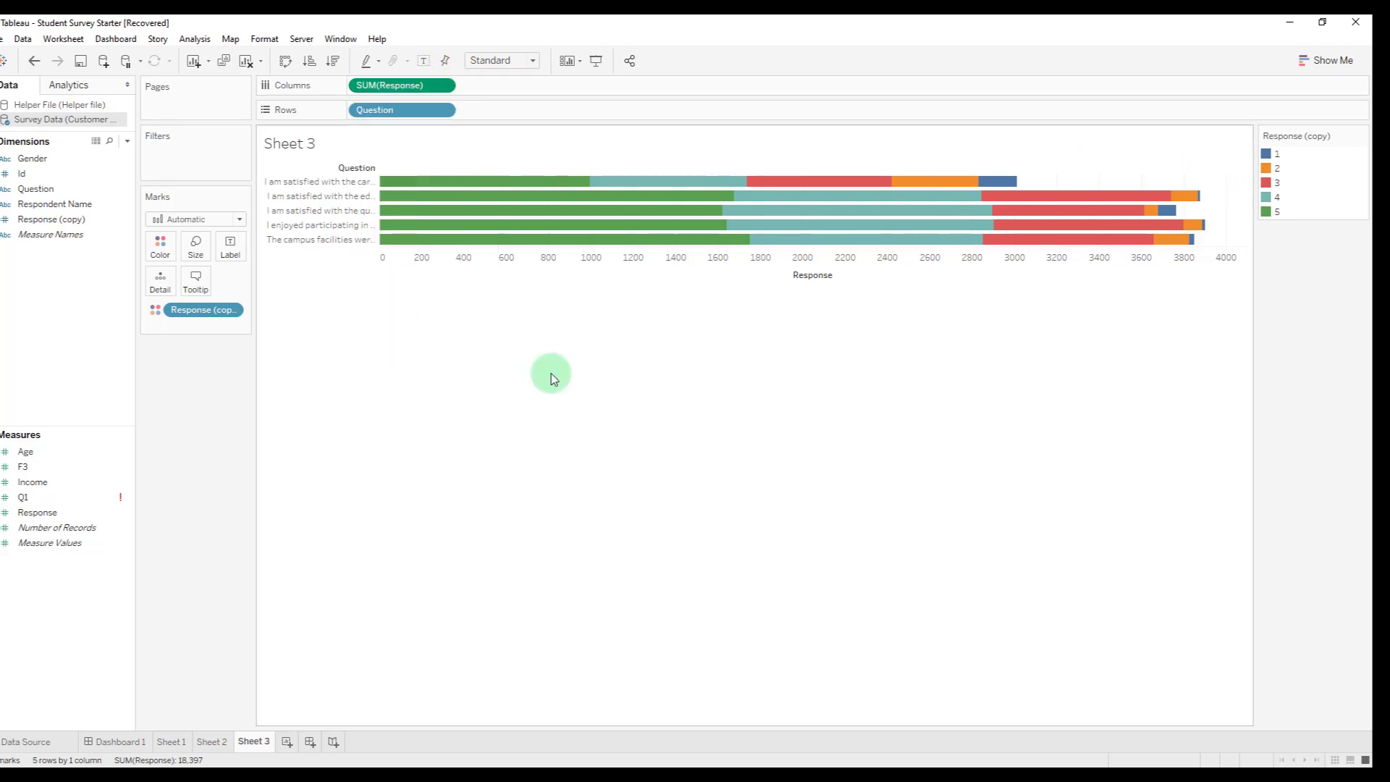
click(443, 85)
mouse_move(467, 381)
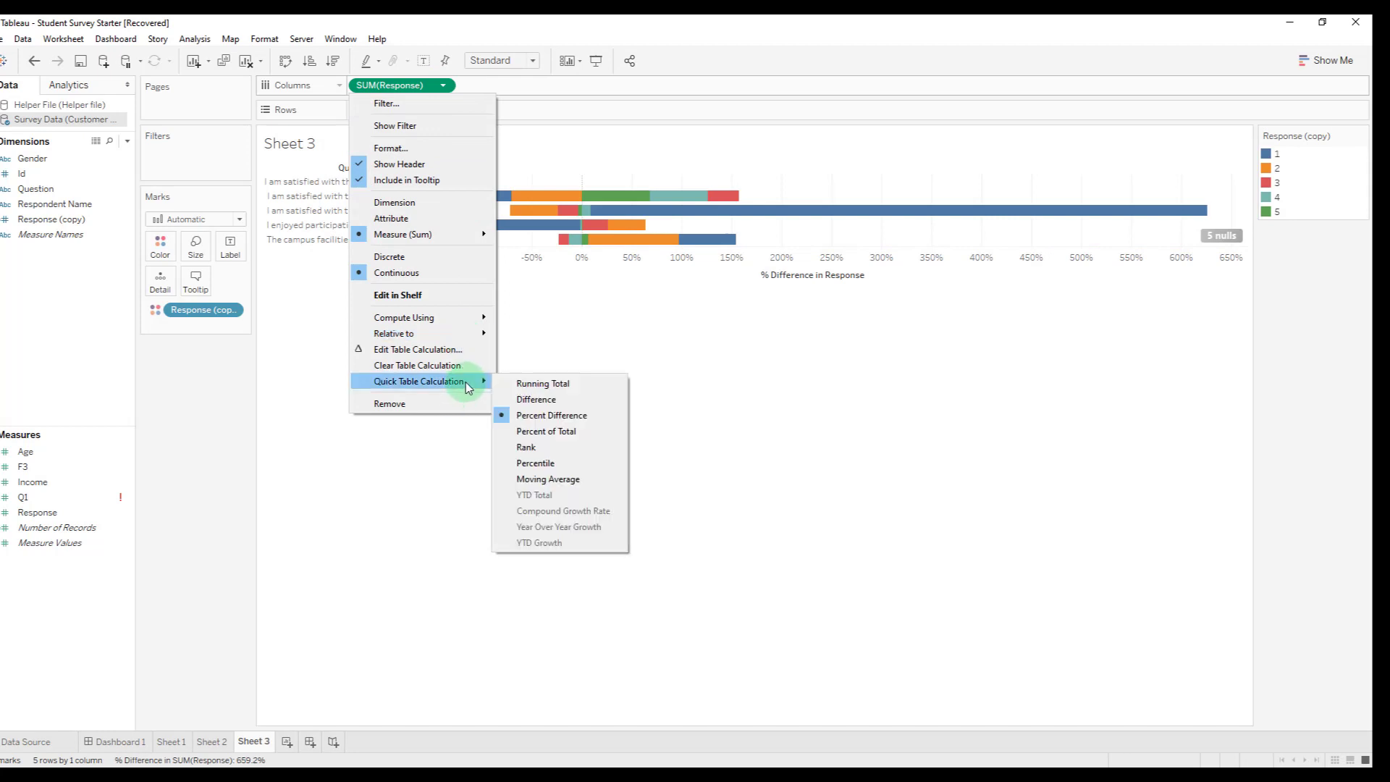
click(563, 432)
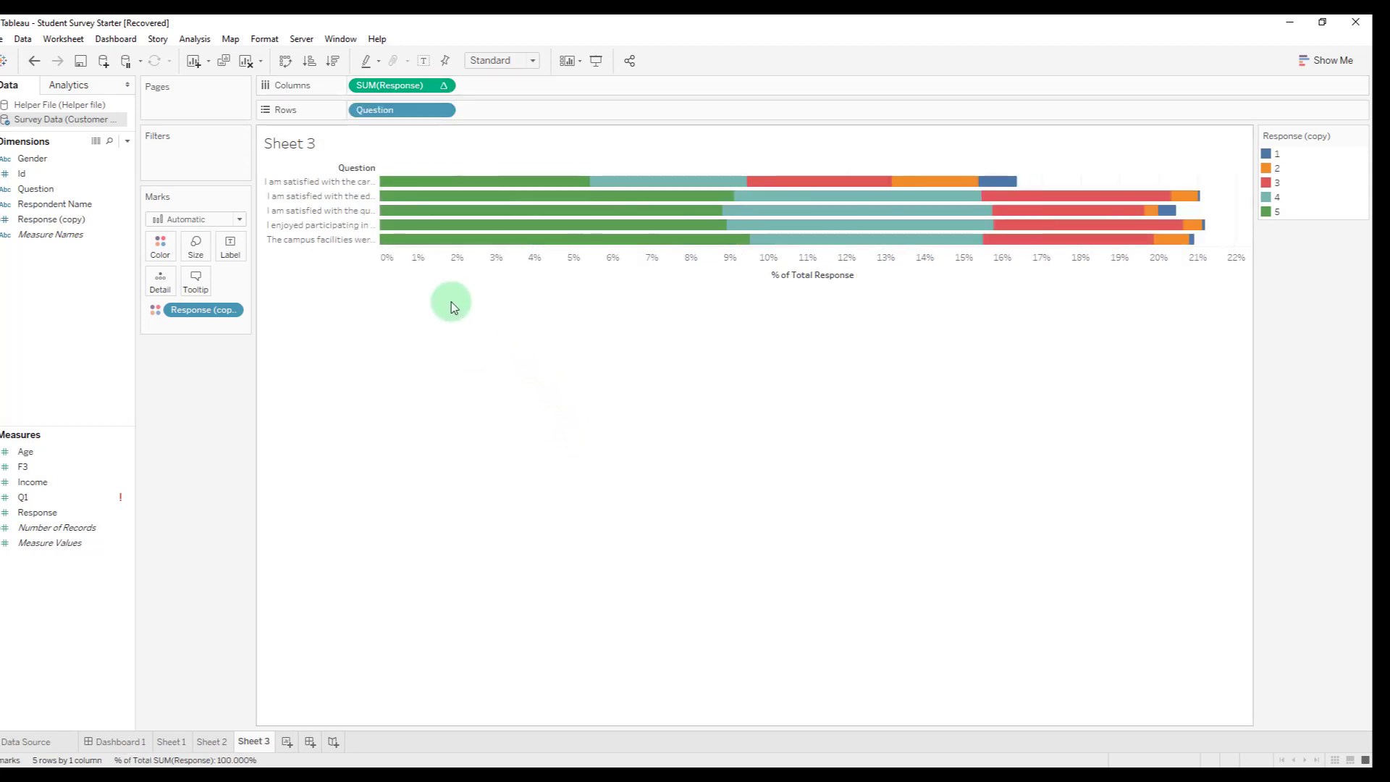
click(444, 86)
mouse_move(444, 317)
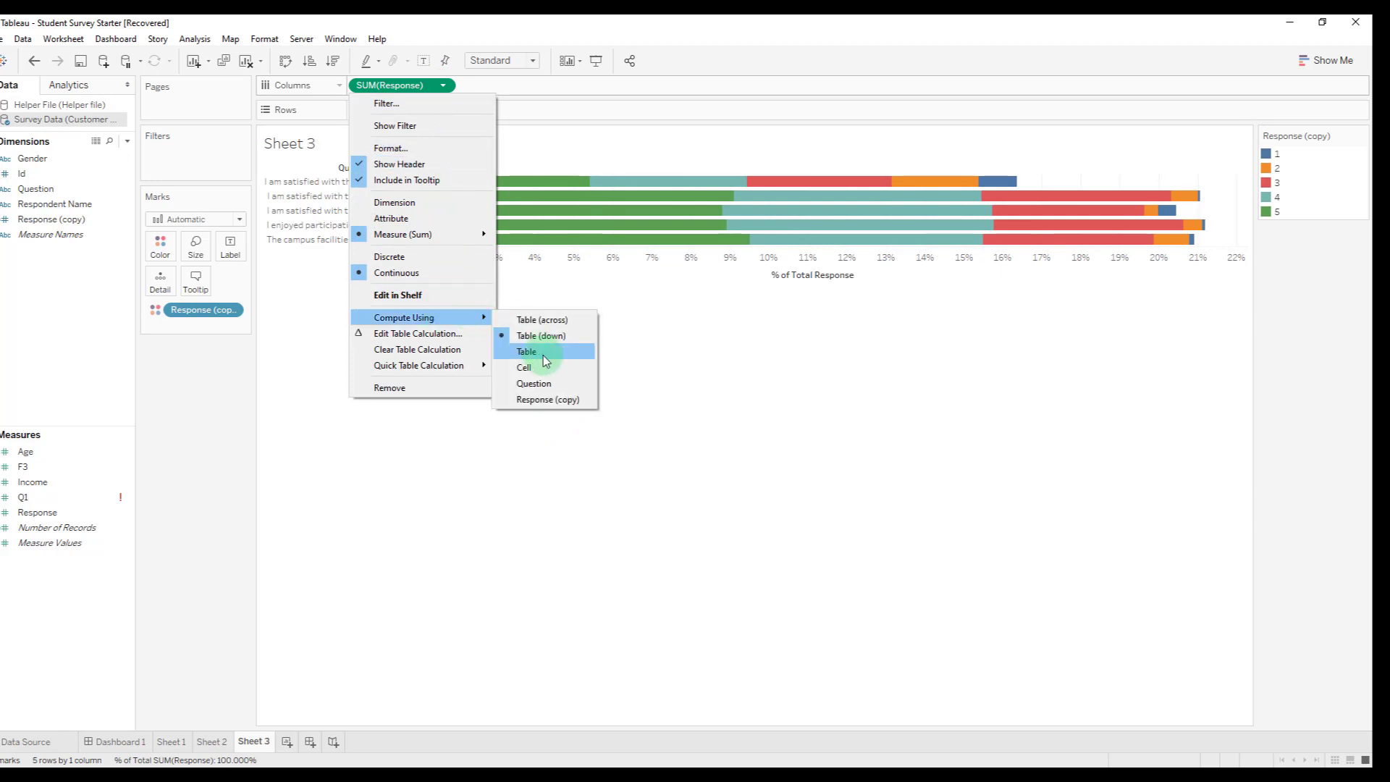
click(542, 353)
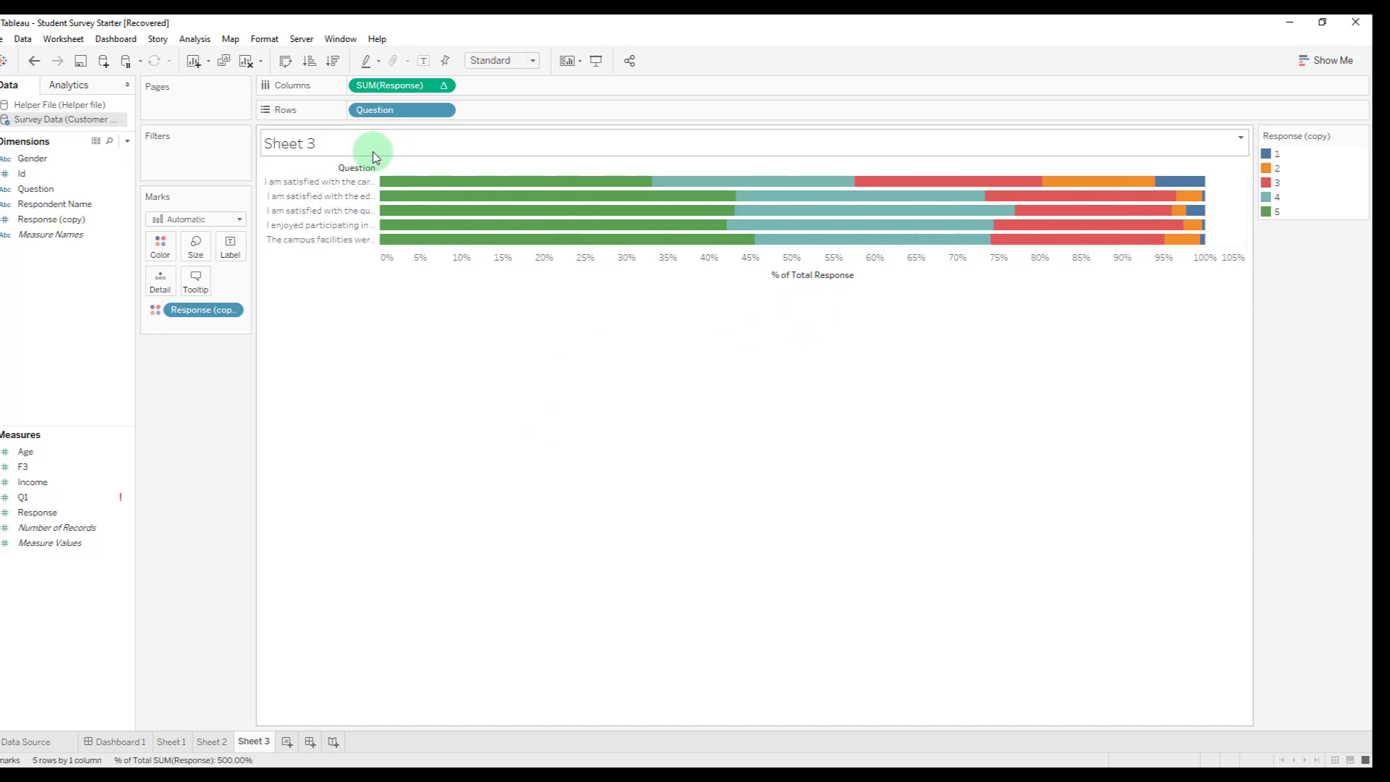
click(478, 62)
click(499, 108)
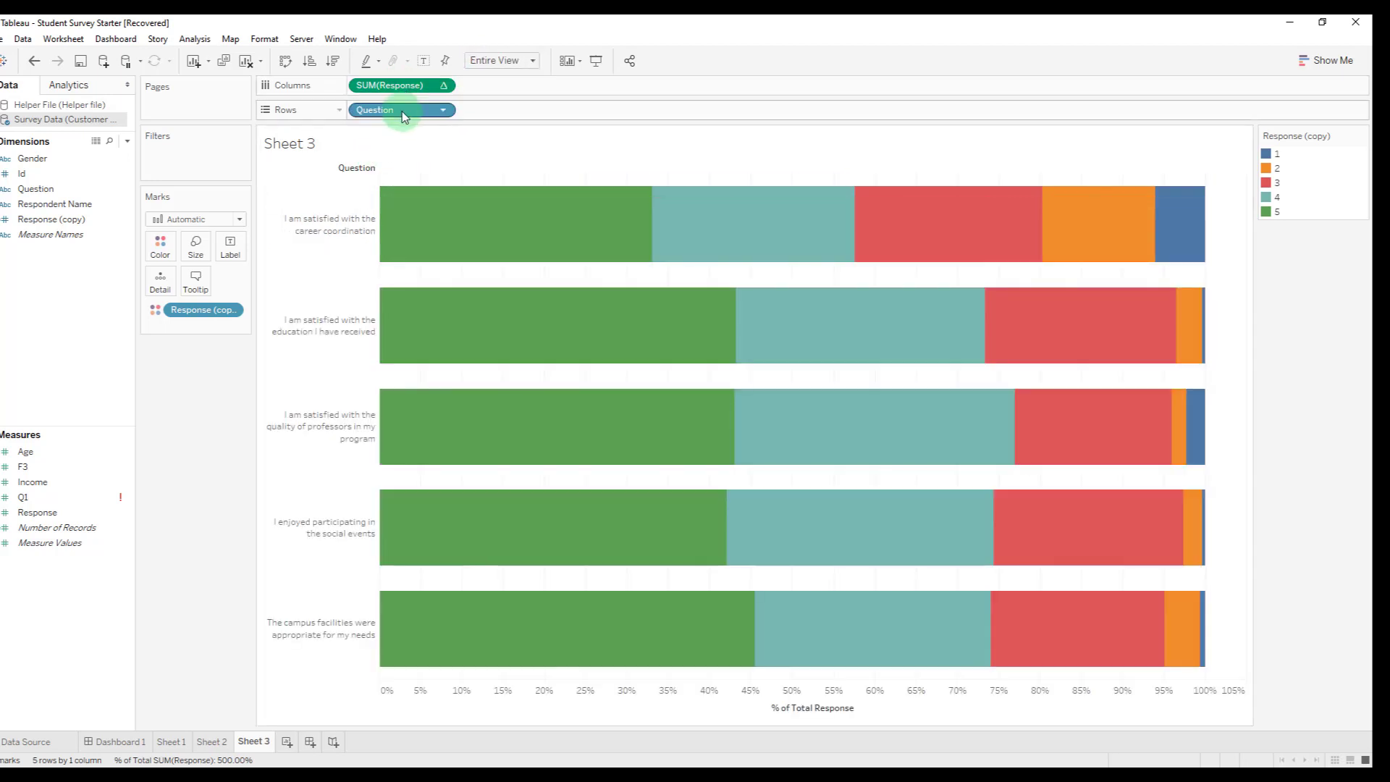
Step: Label each segment with its percentage and add Gender to Rows before Question
drag(396, 89, 235, 259)
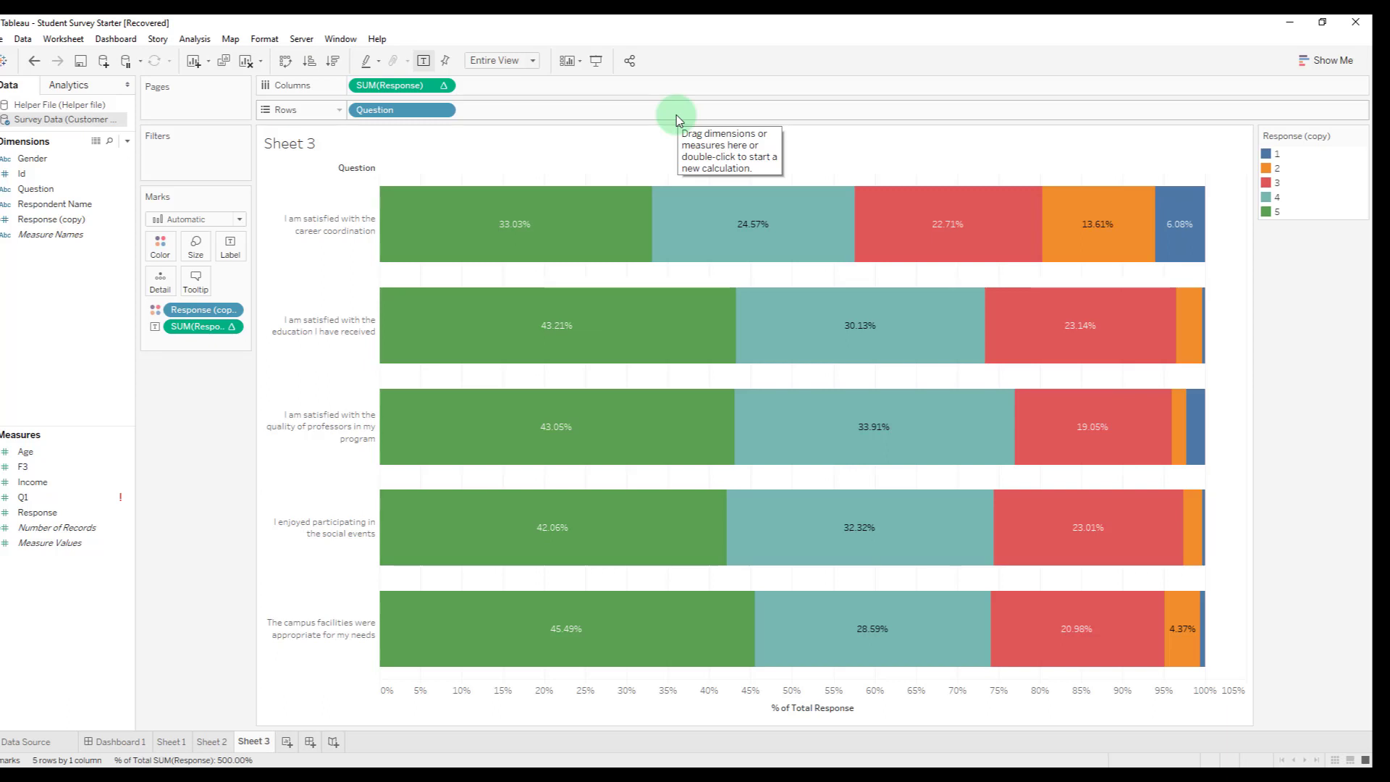
click(37, 160)
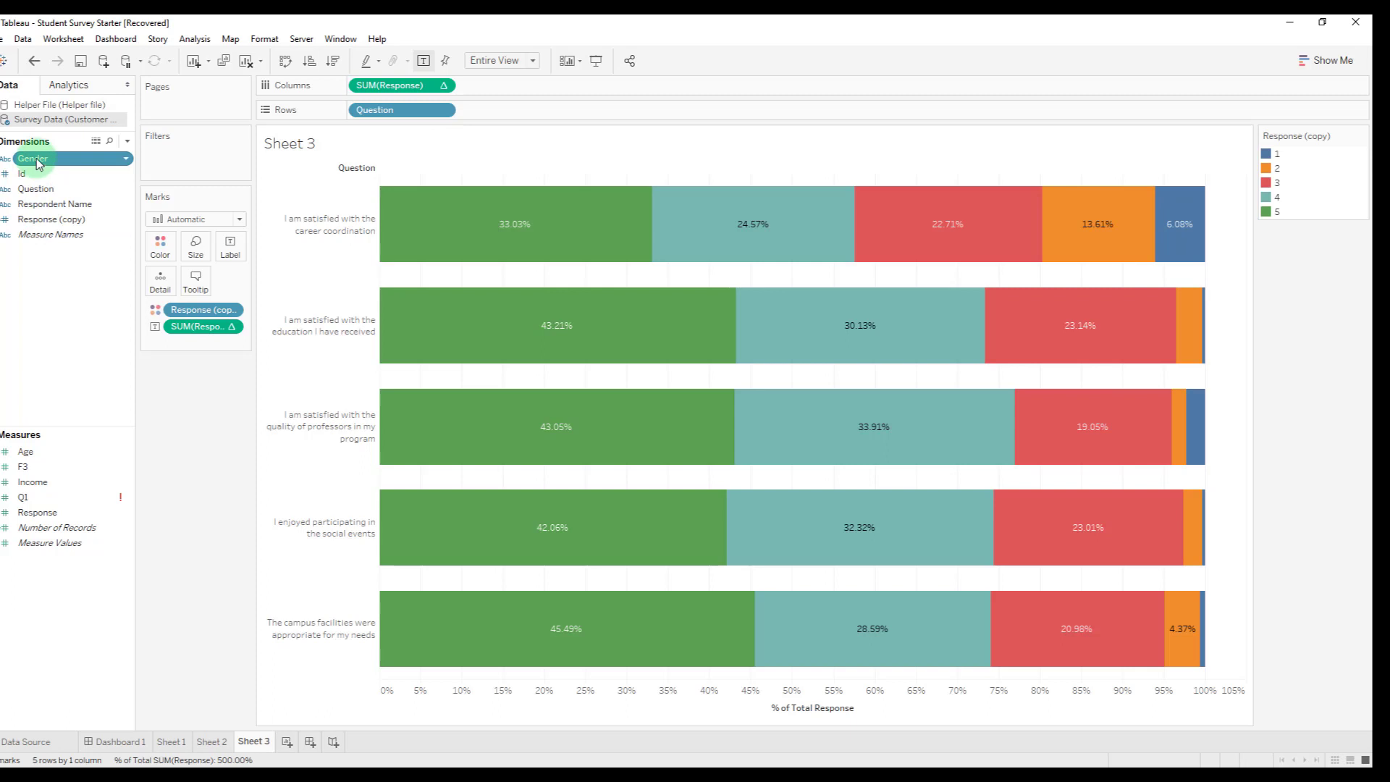
drag(38, 163, 355, 110)
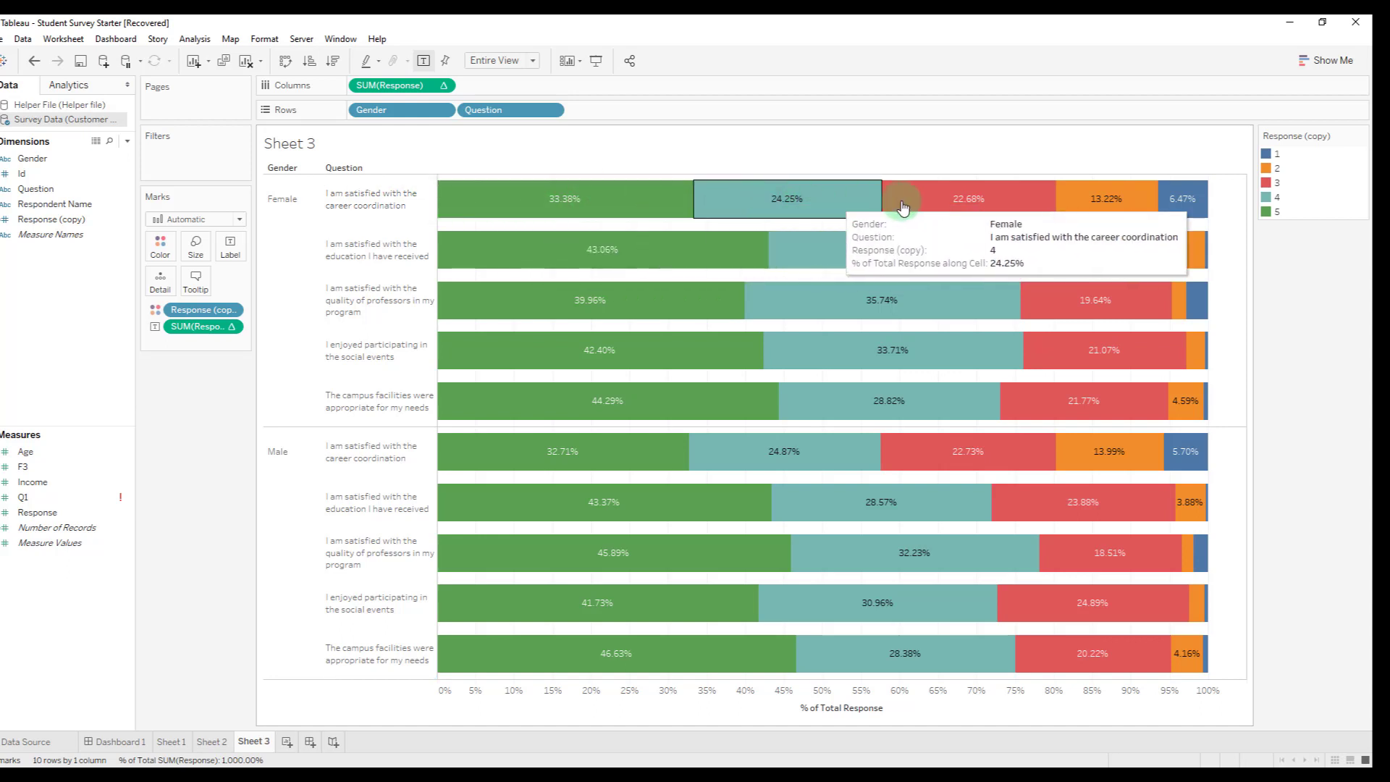
mouse_move(1032, 212)
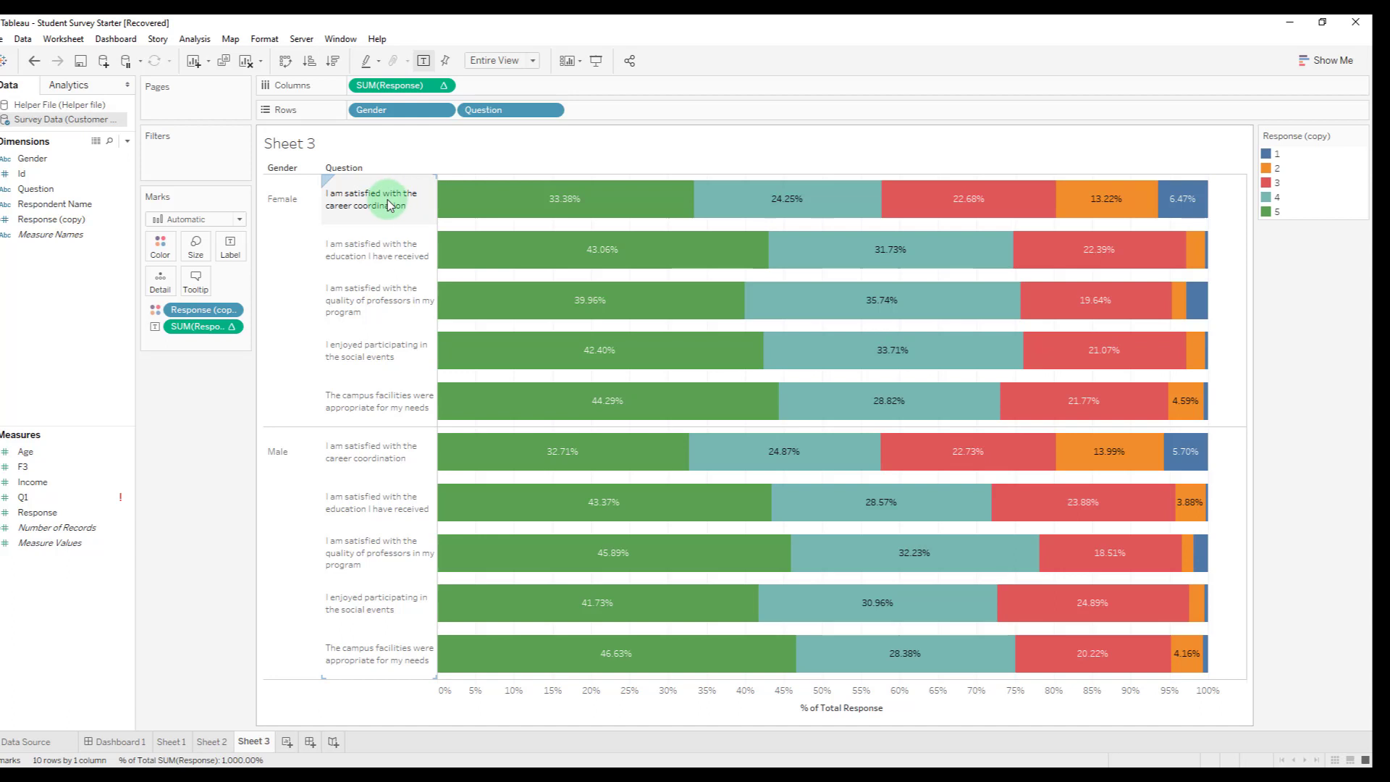
Step: Create Calculation1 as {fixed [Gender], [Question] : avg([Response])}
click(128, 141)
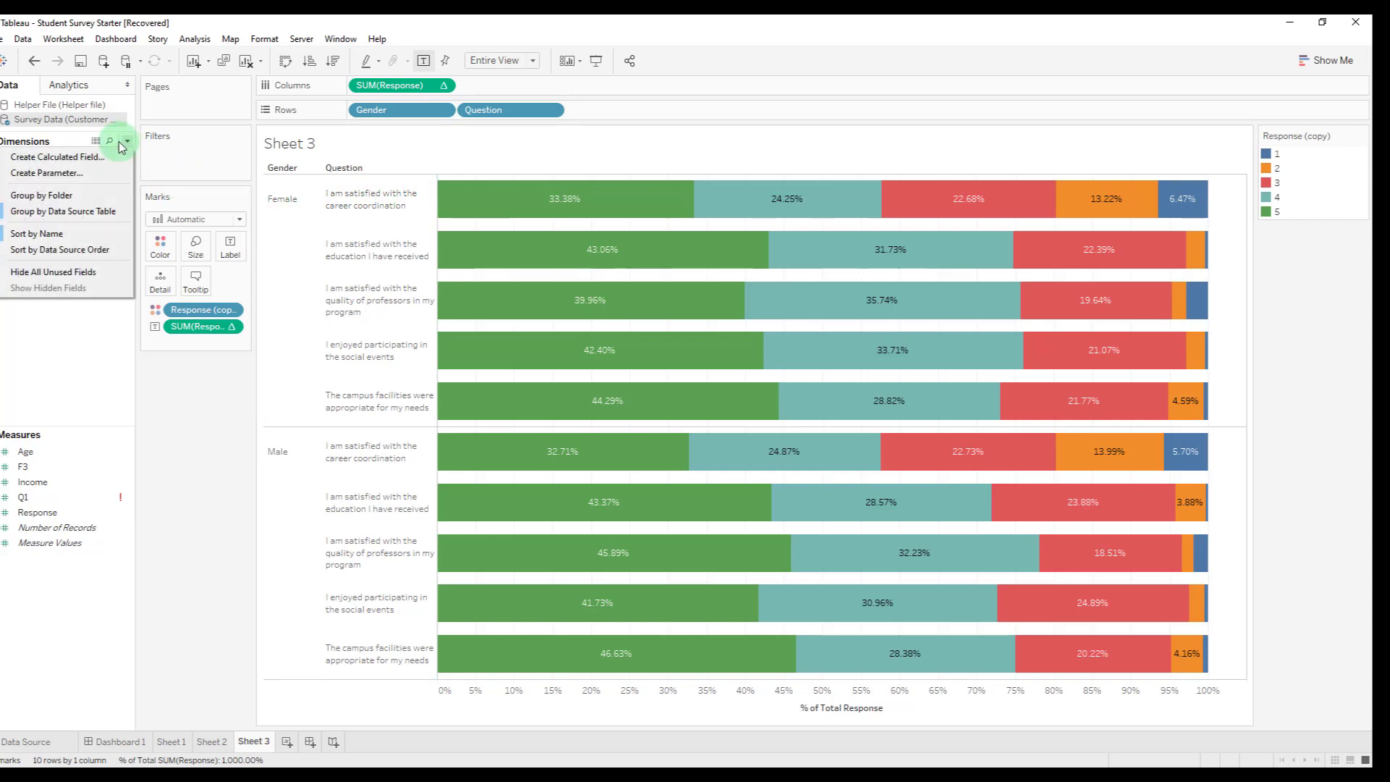
click(107, 165)
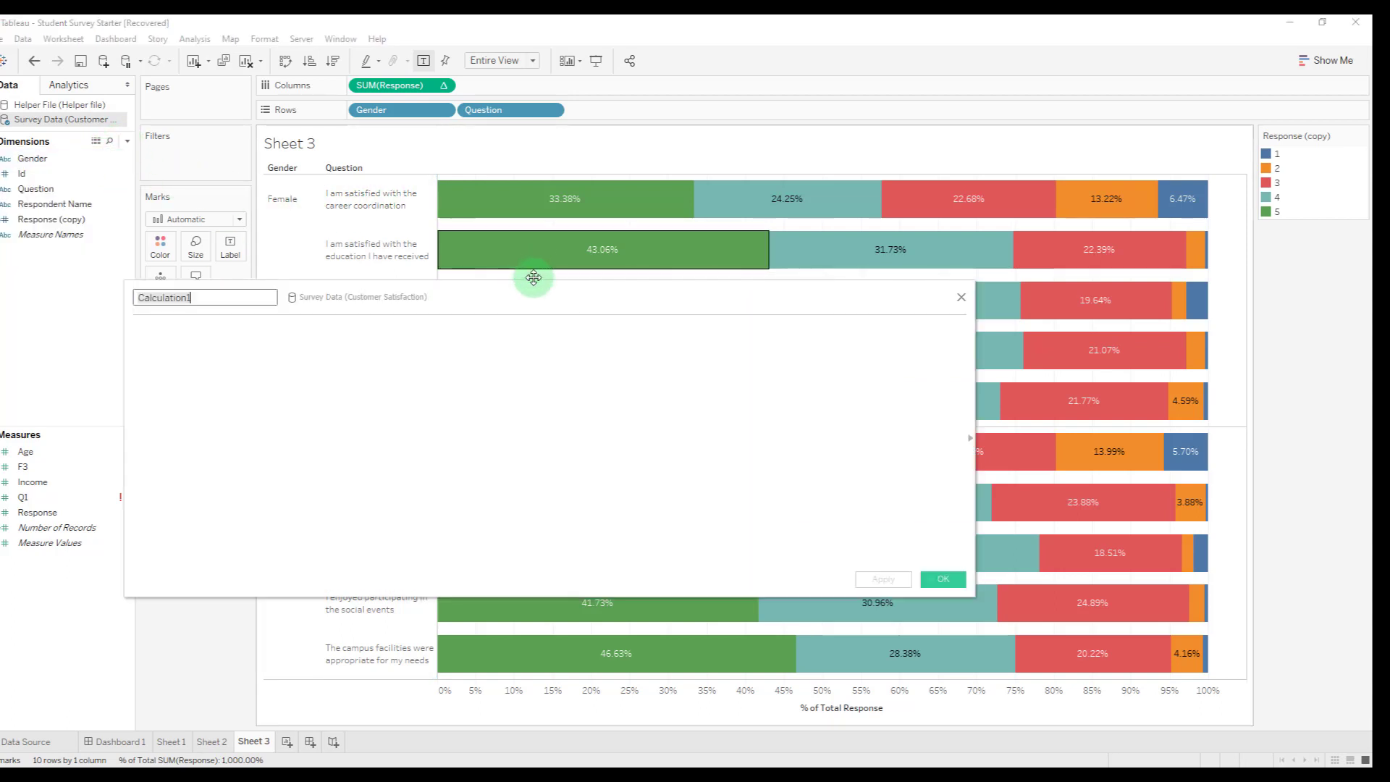
drag(524, 275, 514, 235)
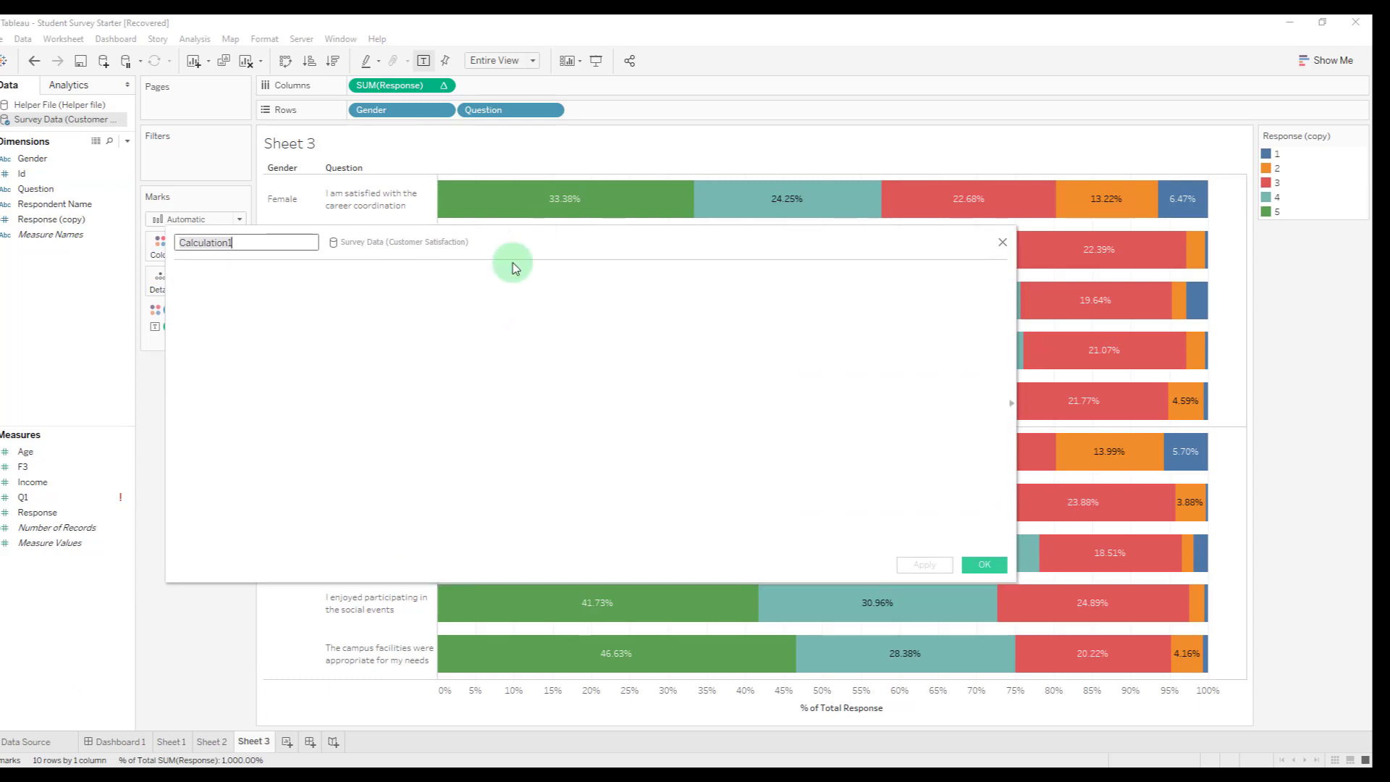
click(512, 262)
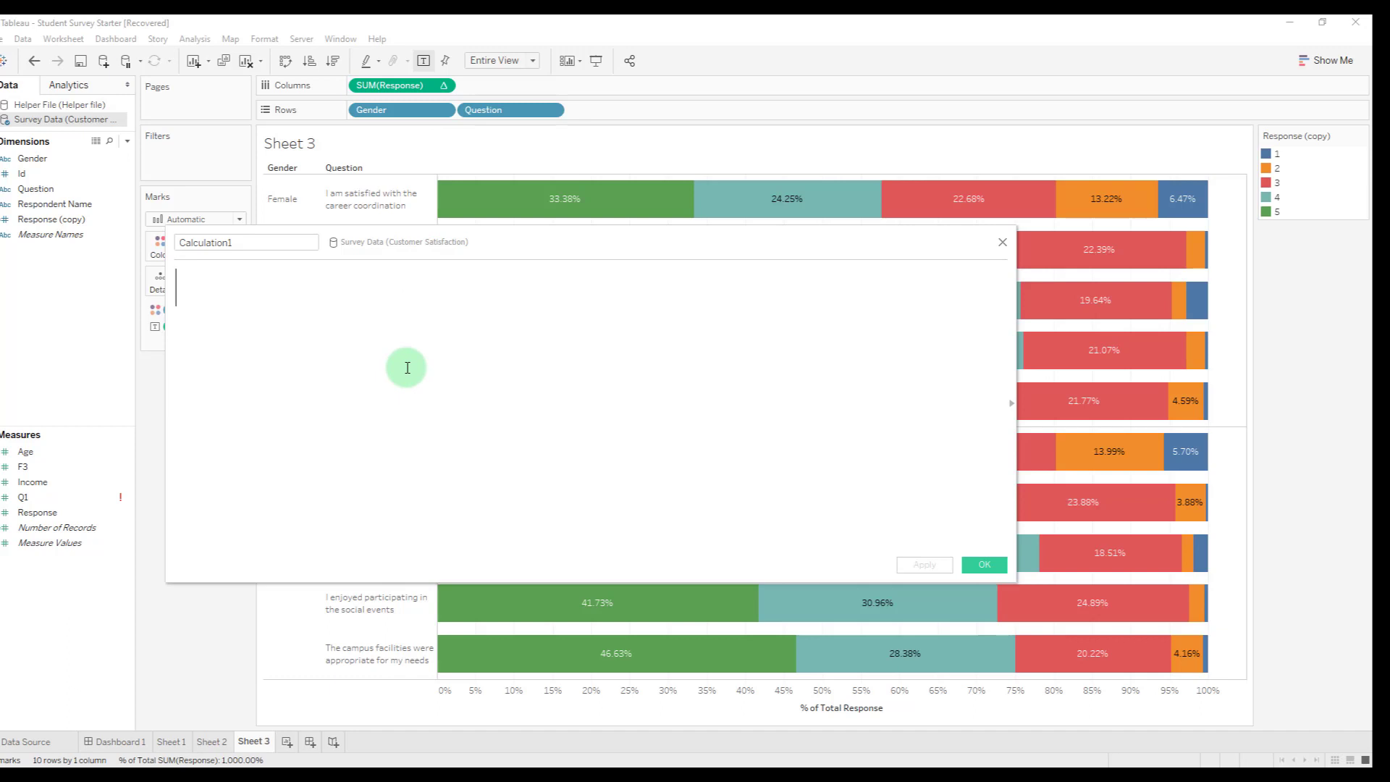
text({fixed )
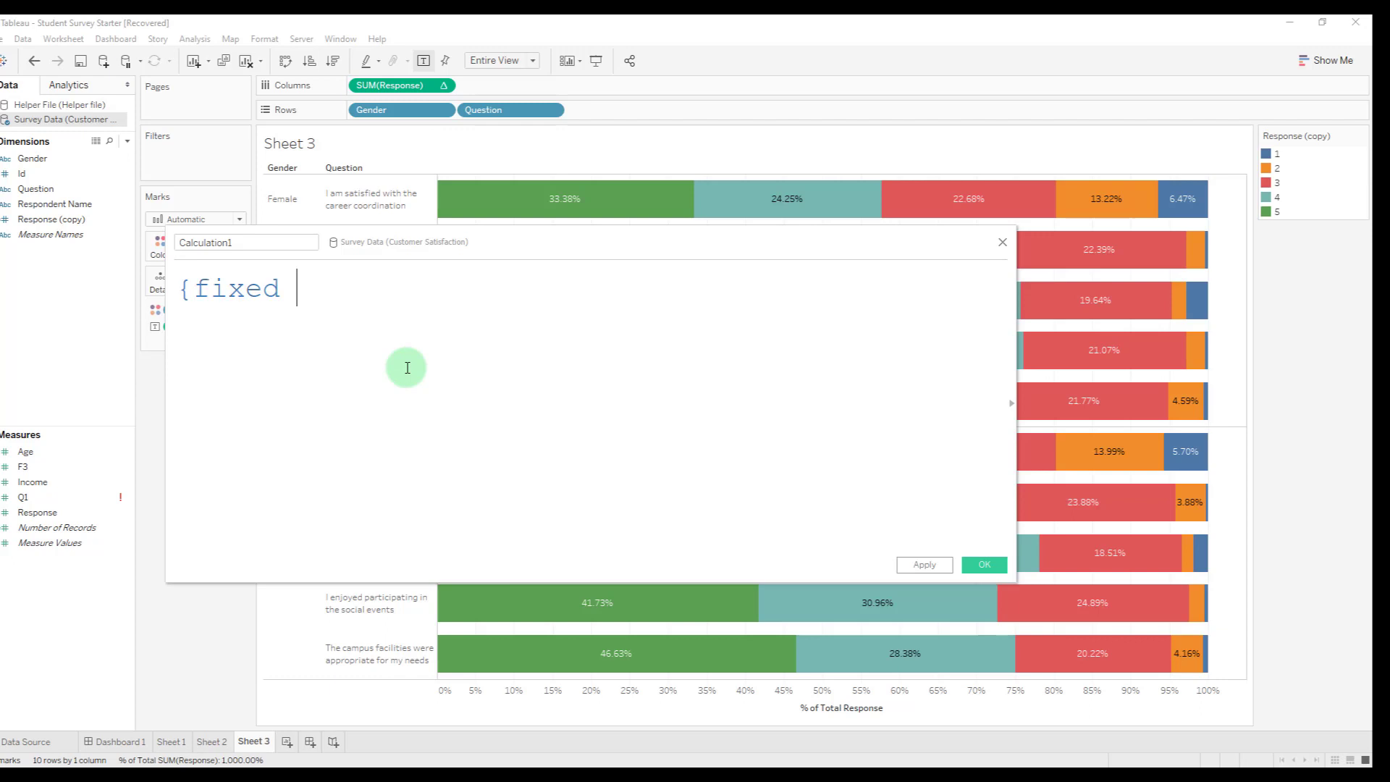
text(gender)
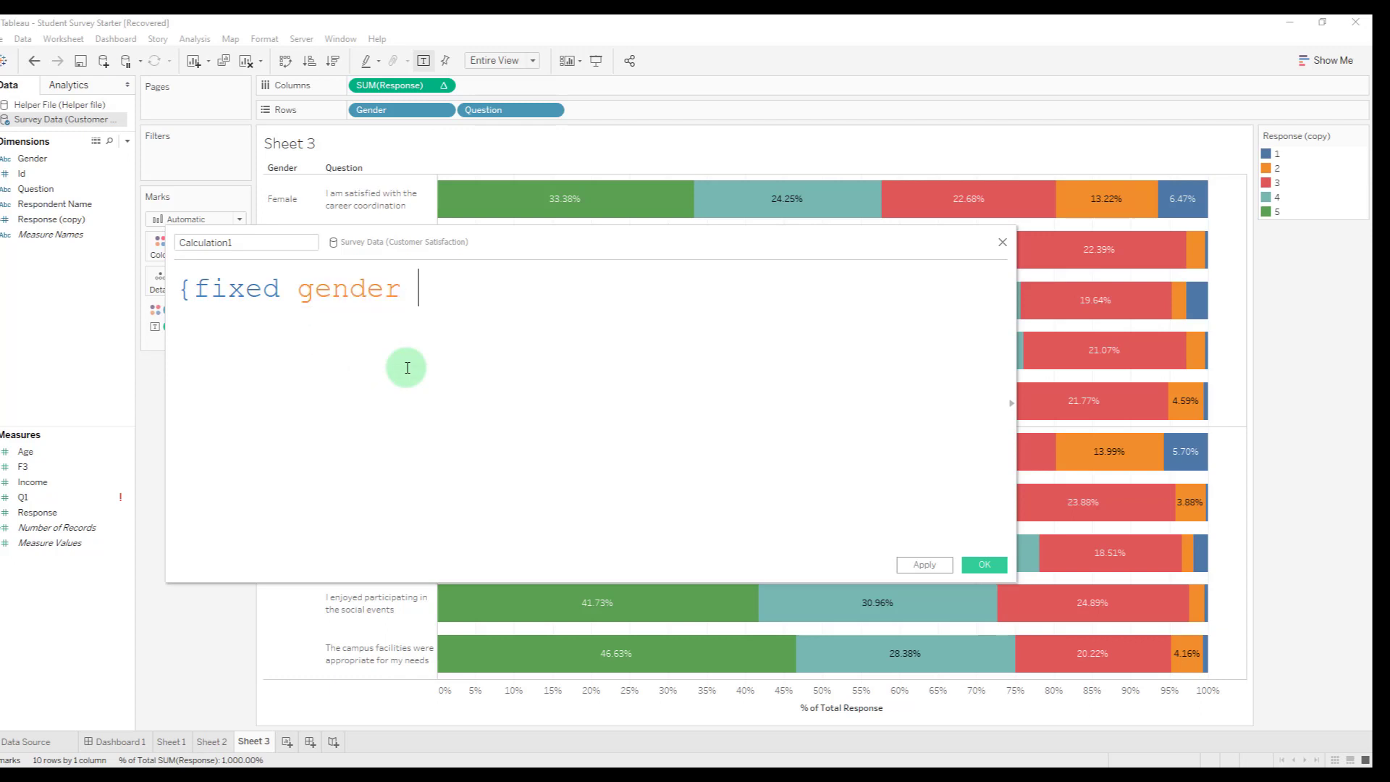
key(BackSpace)
key(BackSpace)
key(Return)
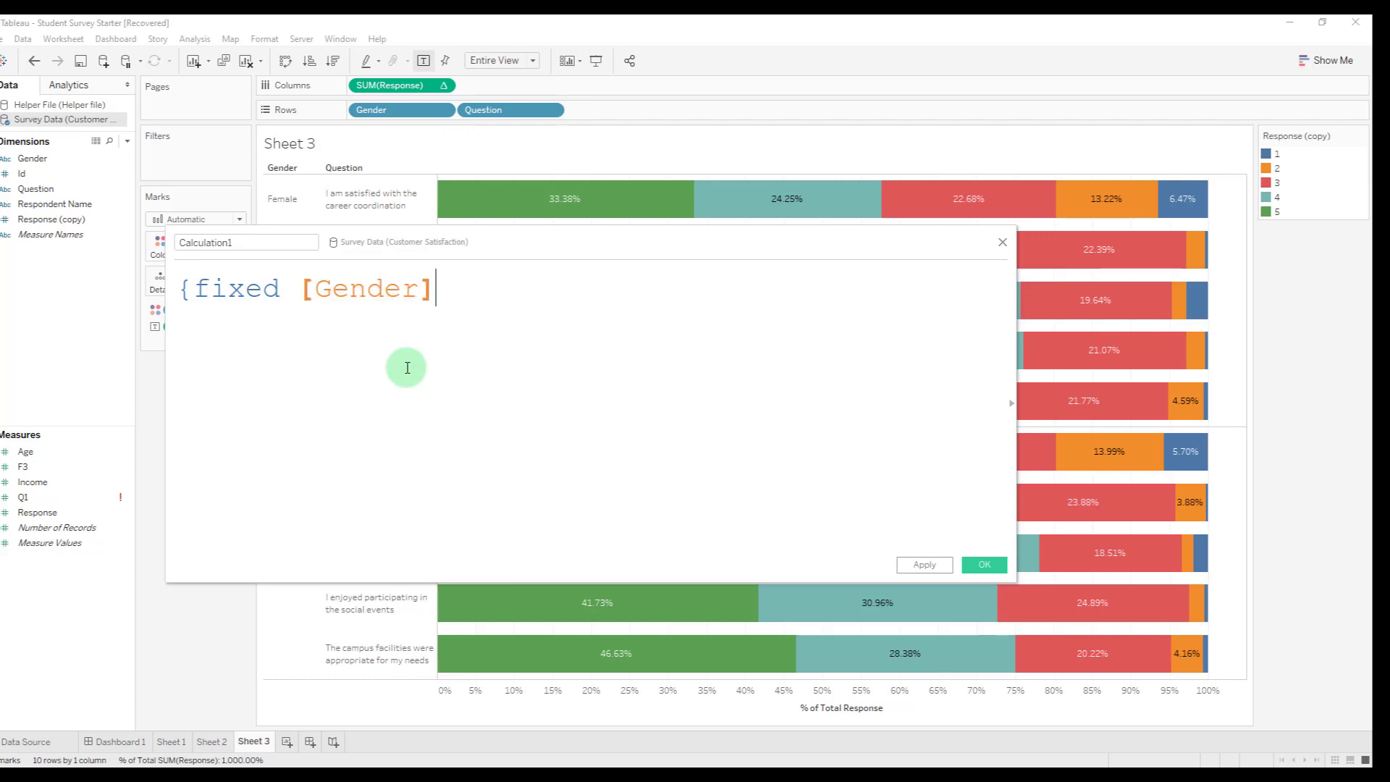
text(, questi)
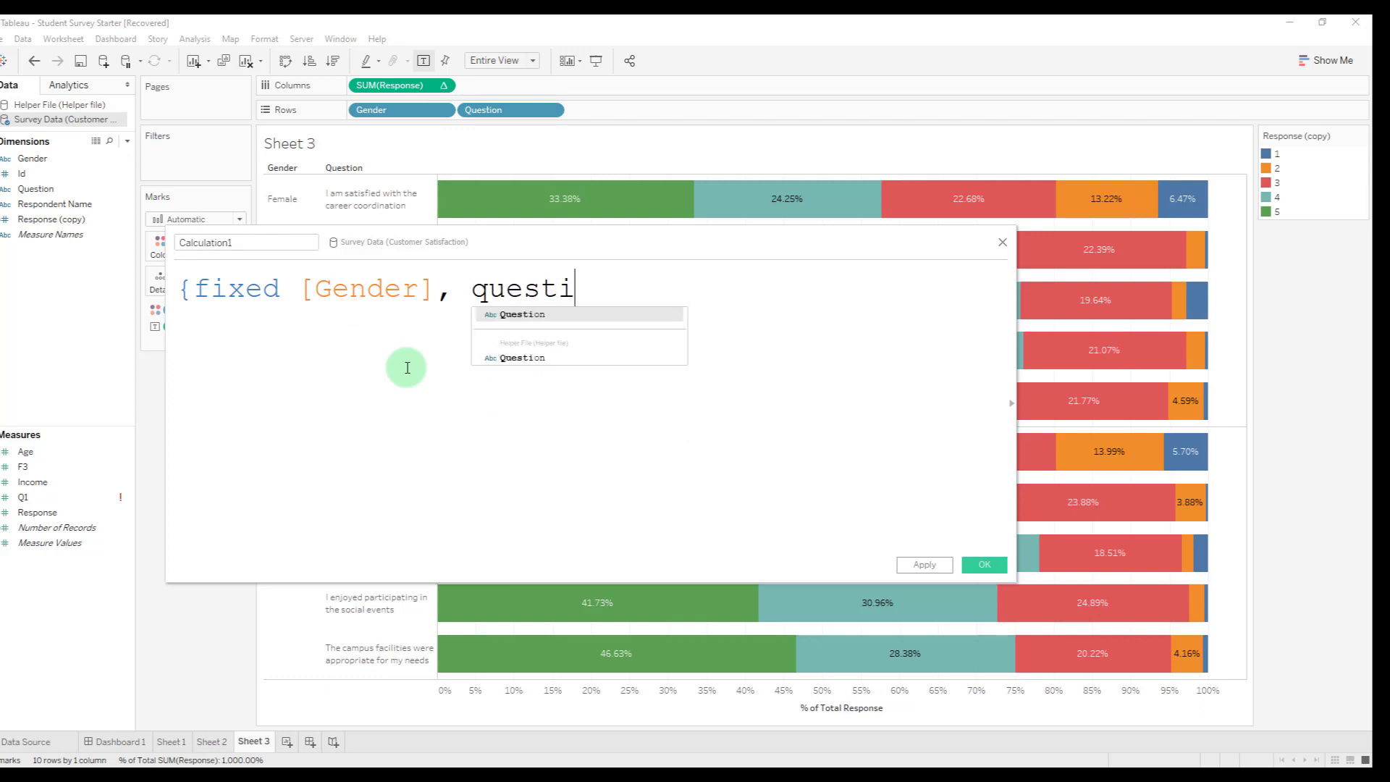
key(Return)
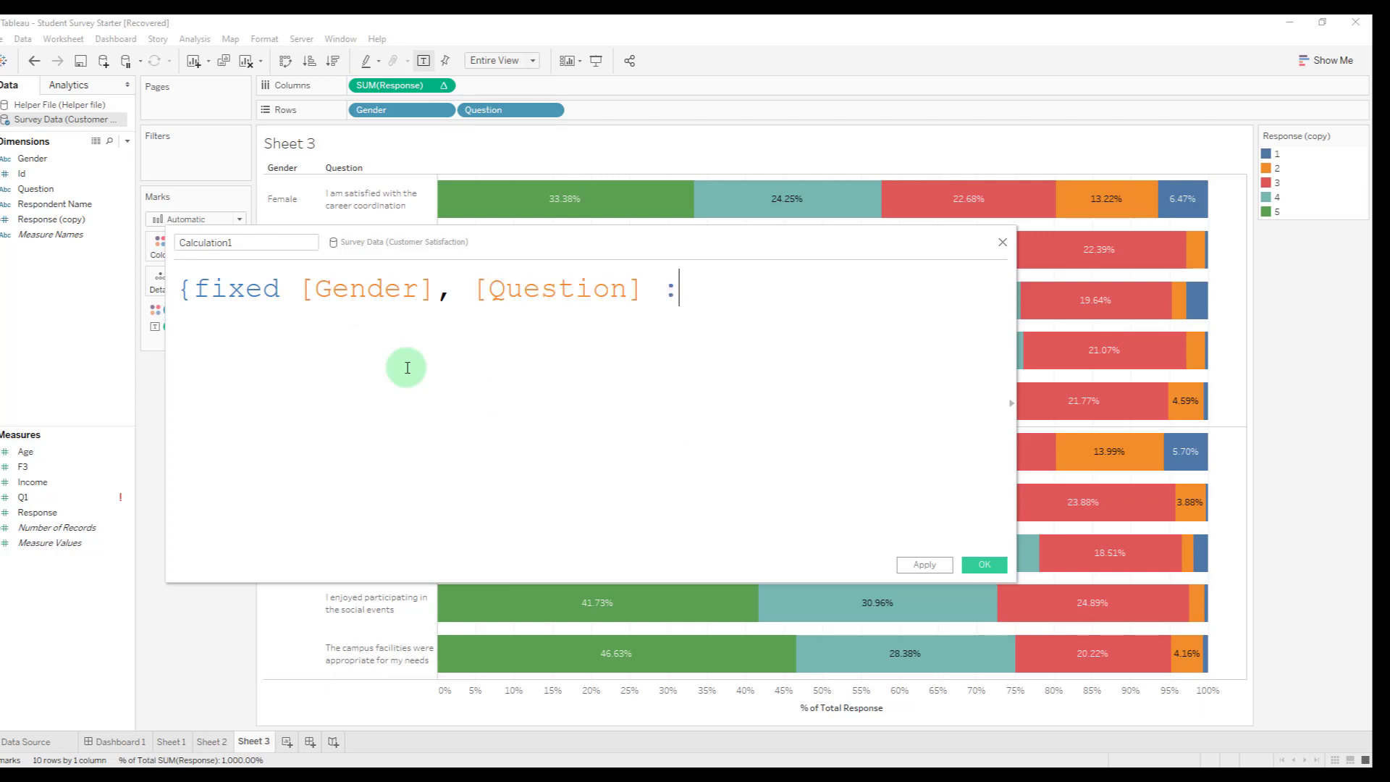
text(: avg)
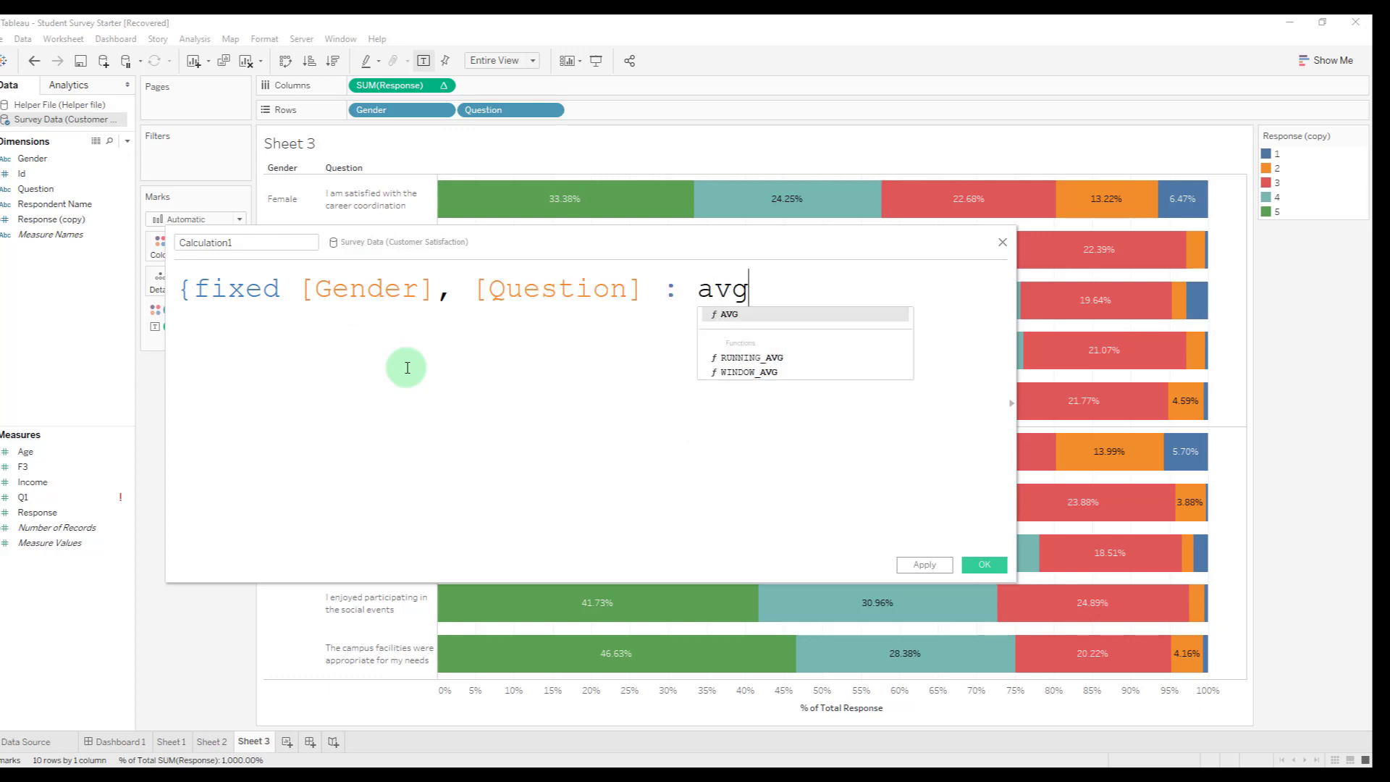
text((respoin)
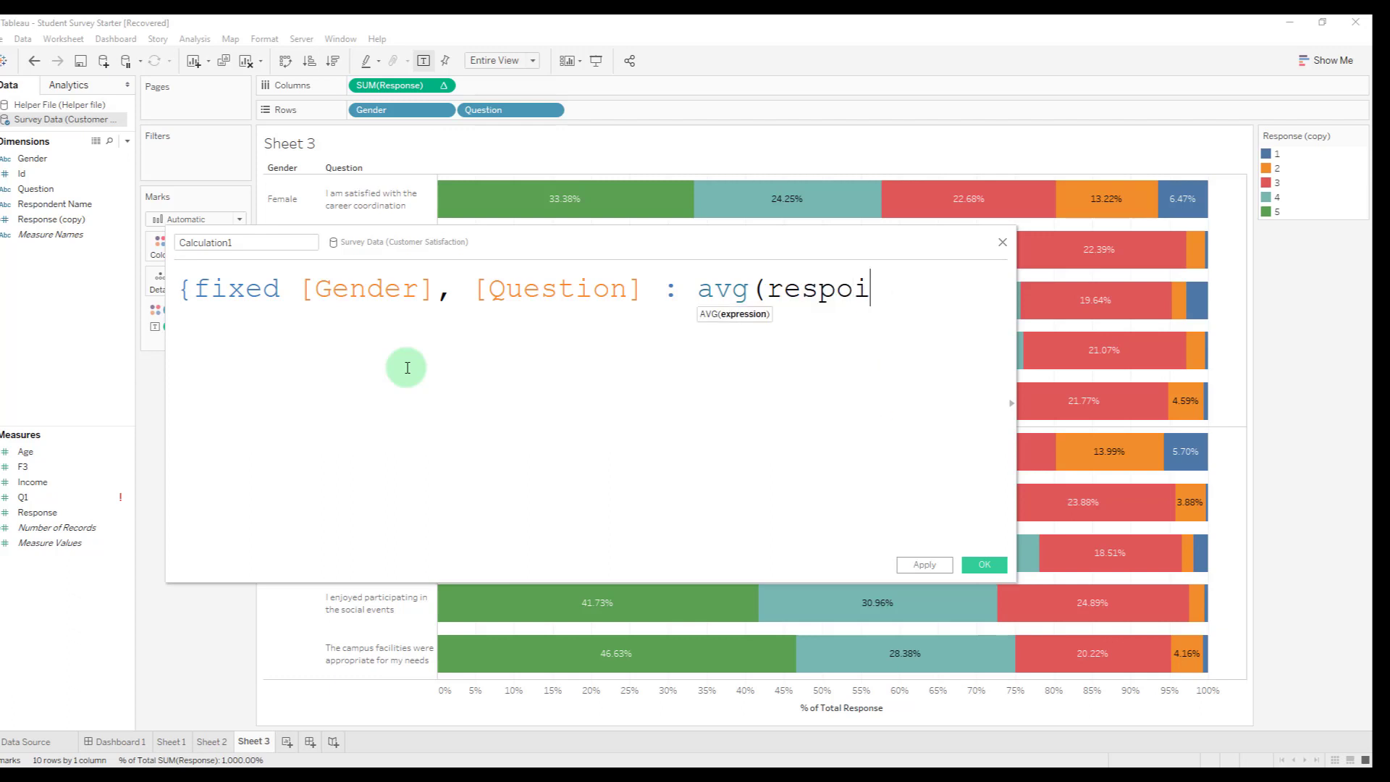
key(BackSpace)
key(Return)
text())
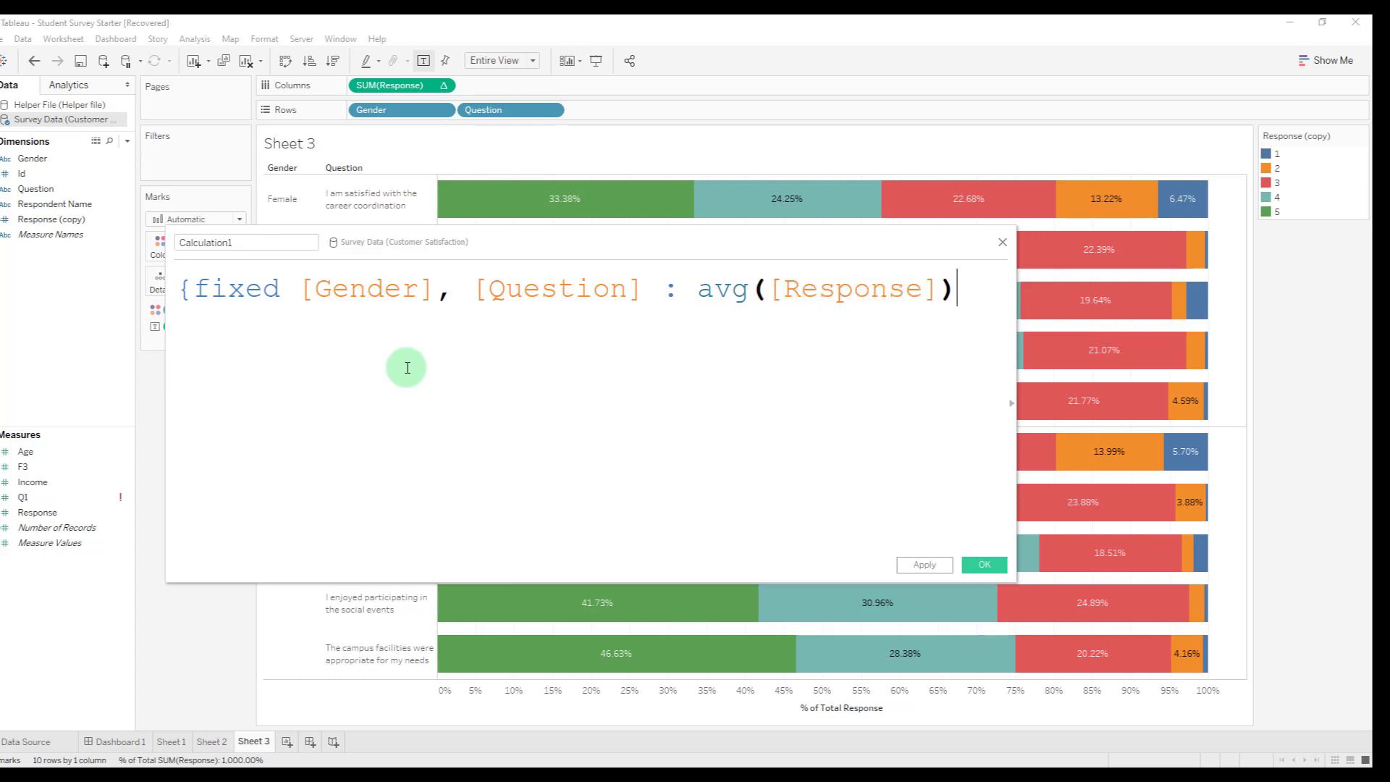
text(})
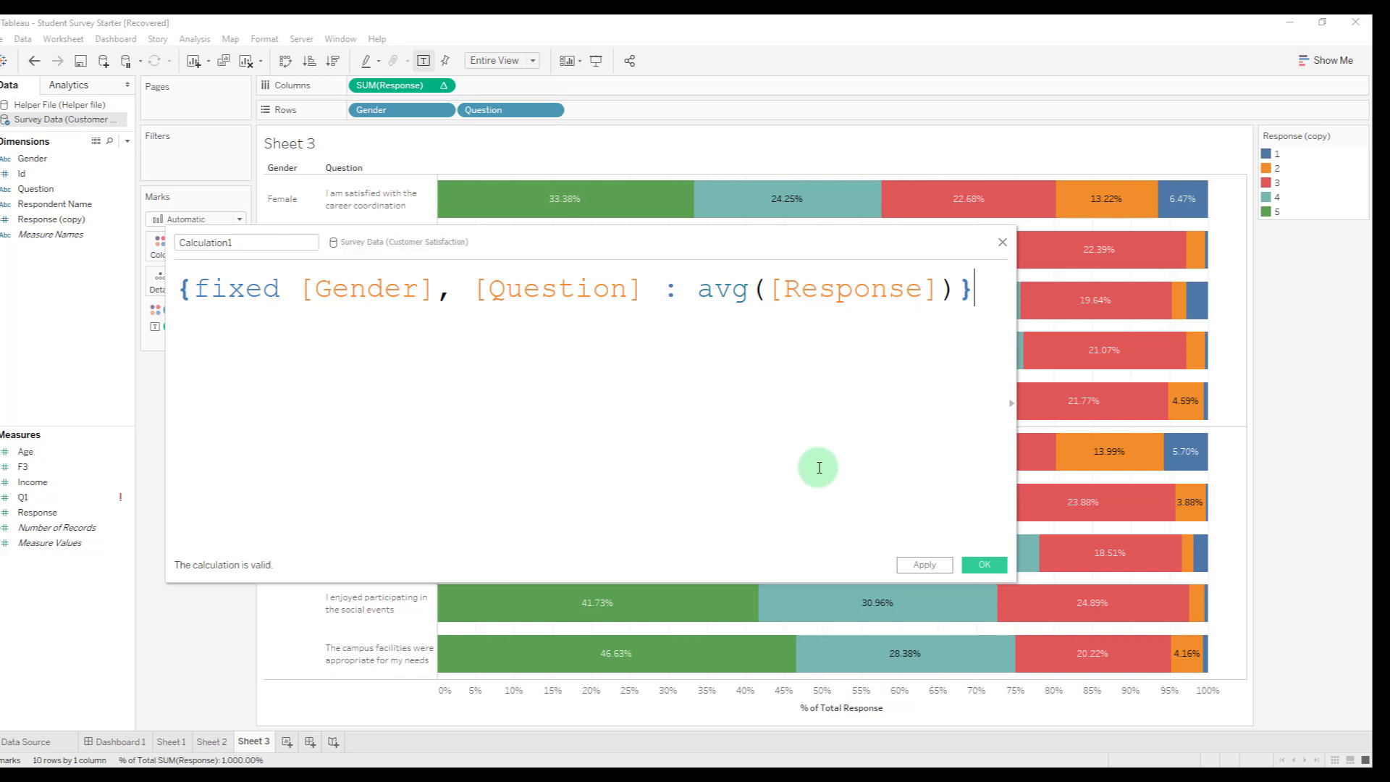
key(Return)
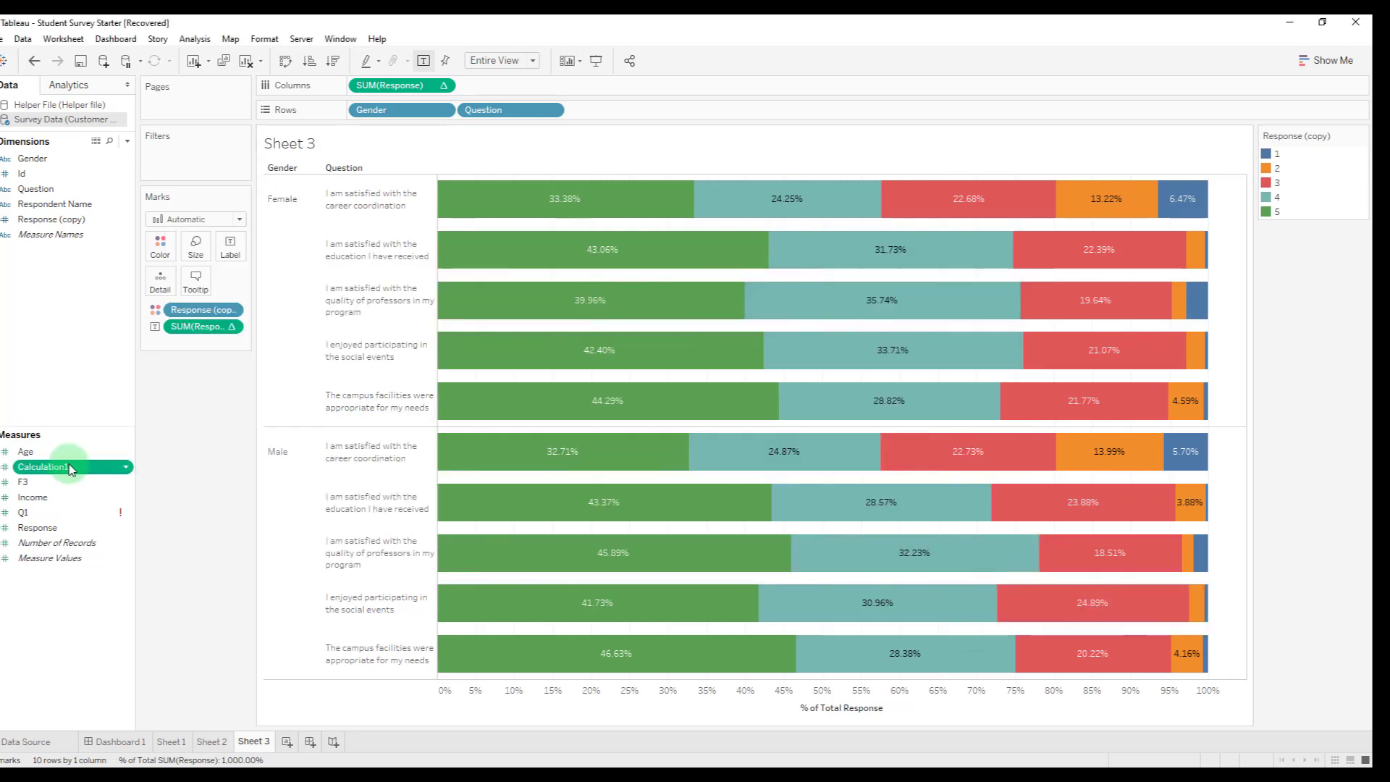
Step: Add Calculation1 to Rows after Question and format its values as Number (Custom) with 2 decimals
drag(65, 472, 72, 350)
drag(61, 165, 659, 112)
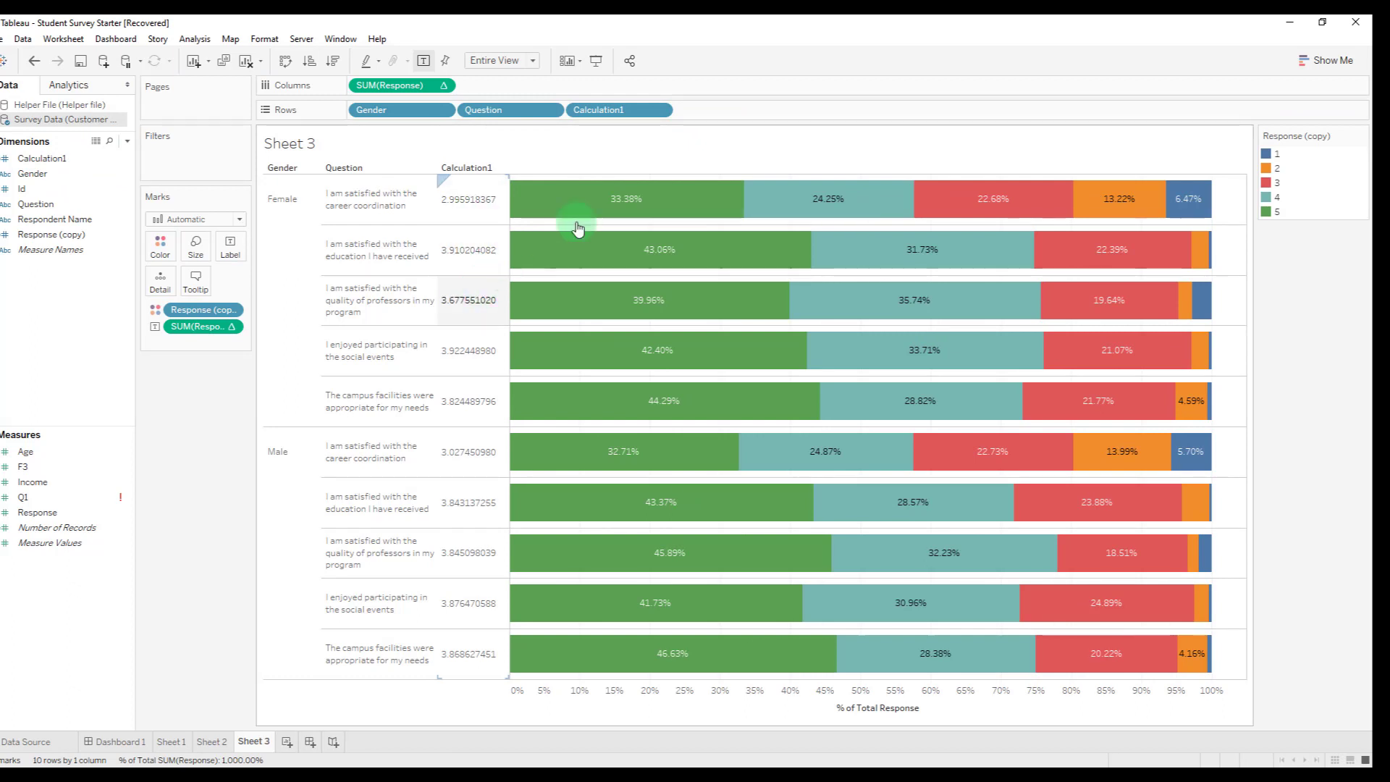
right_click(593, 108)
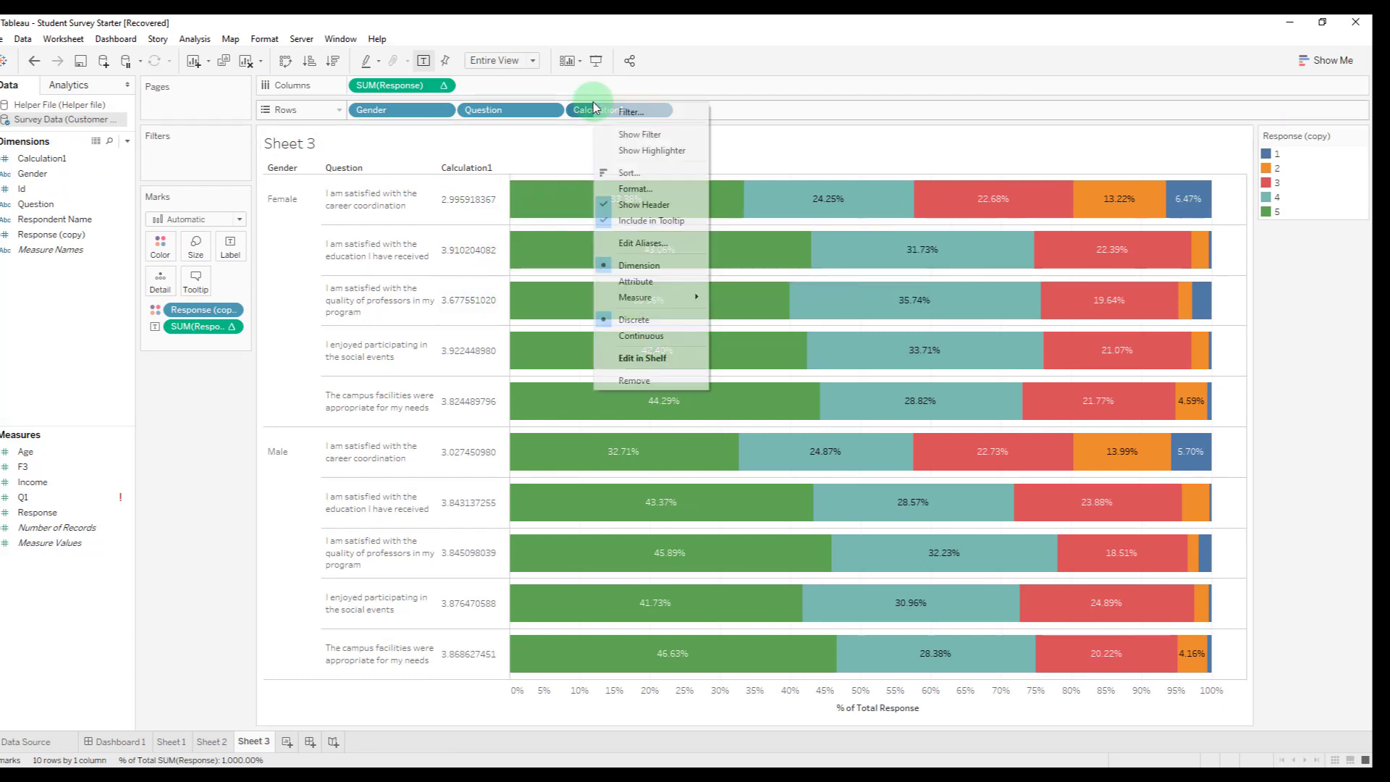
click(627, 188)
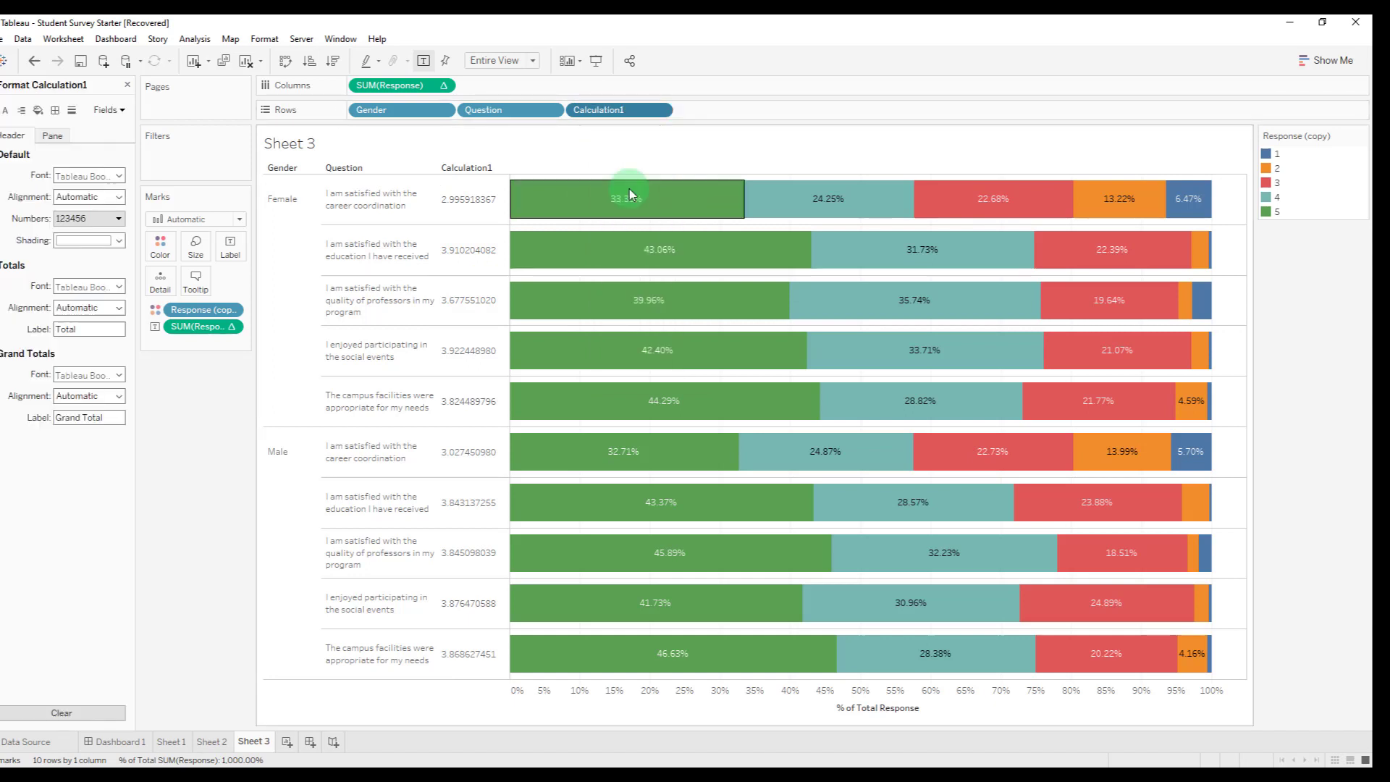
click(81, 222)
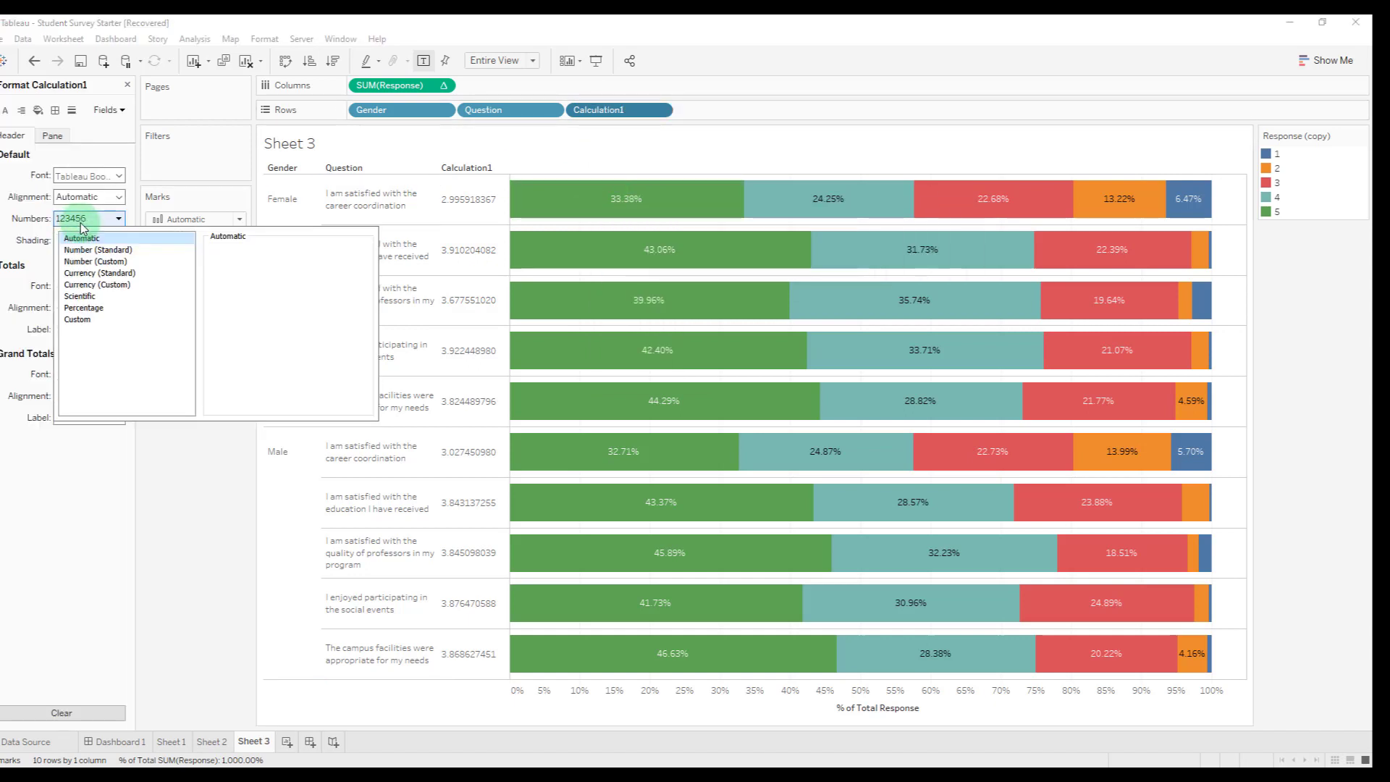
click(108, 262)
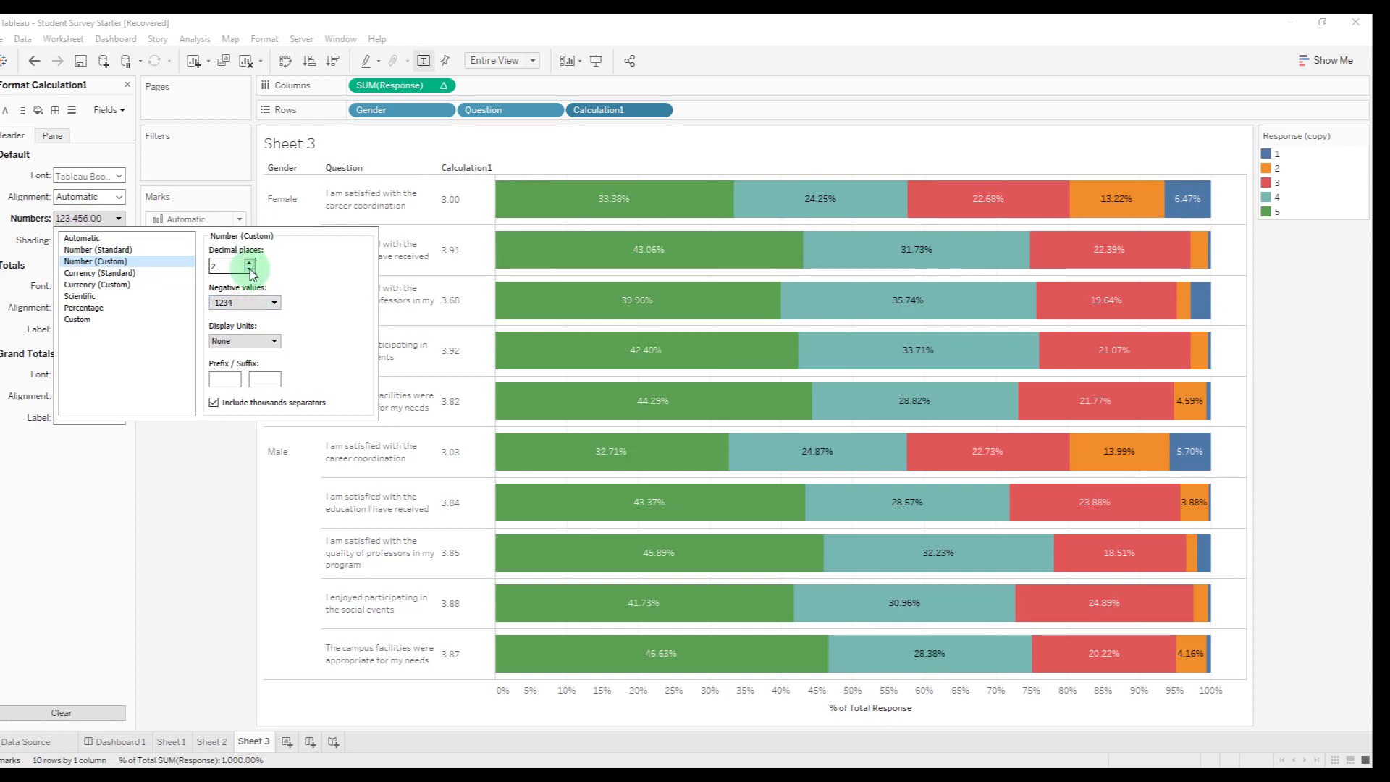
click(197, 479)
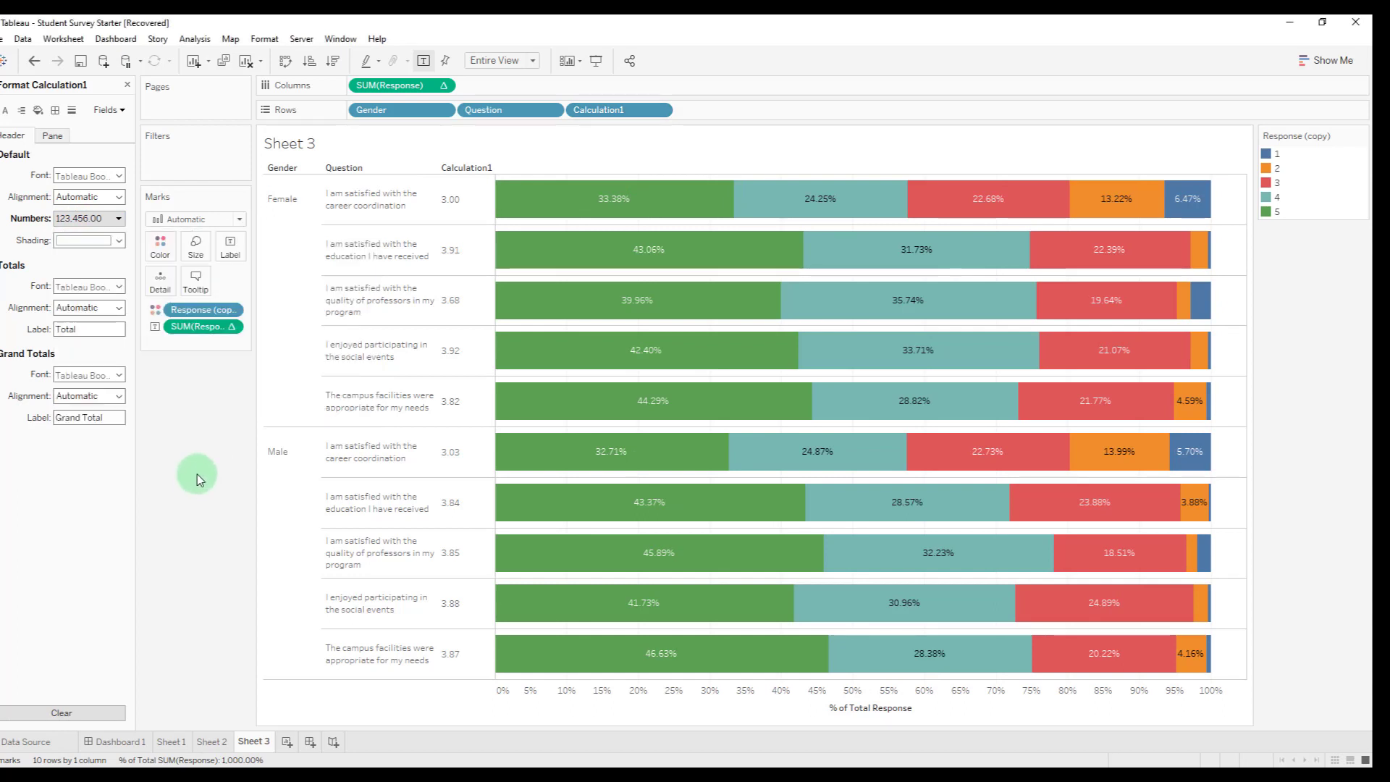